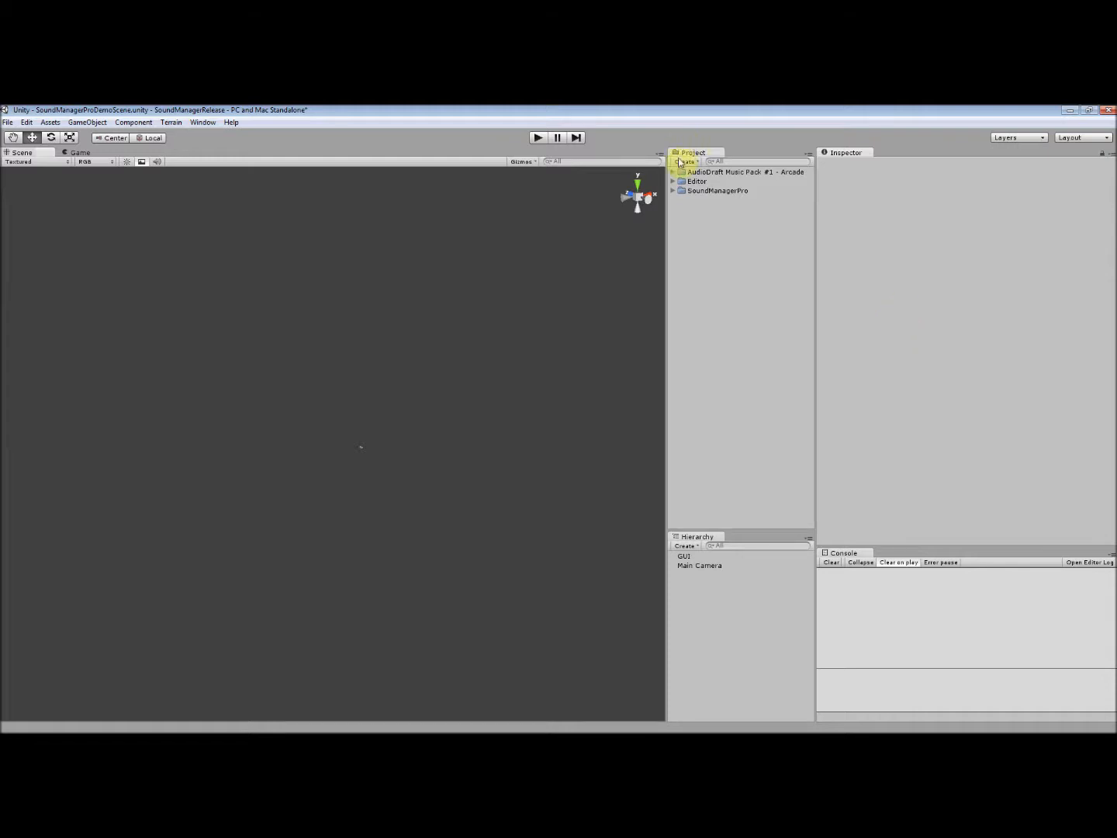
- Add the SoundManager prefab from the SoundManagerPro Prefabs folder to the scene hierarchy
{"action": "left_click", "coordinate": [674, 190]}
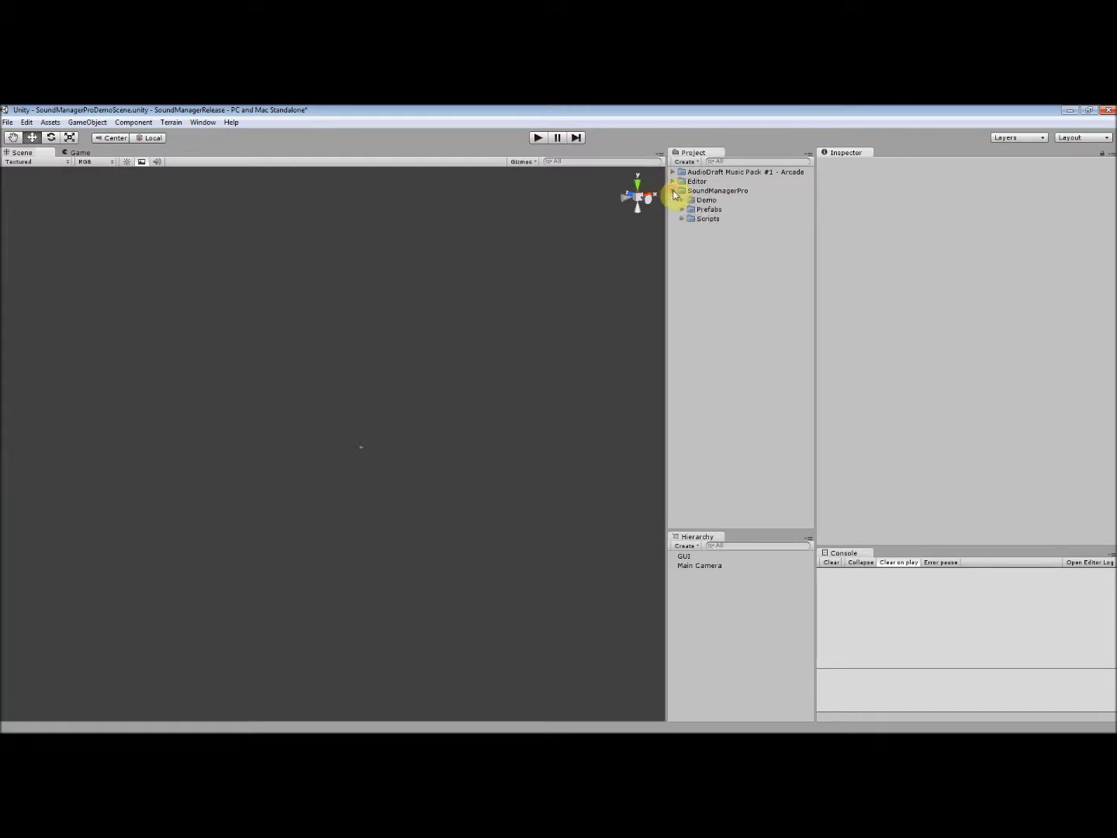
{"action": "left_click", "coordinate": [681, 209]}
{"action": "left_click", "coordinate": [733, 219]}
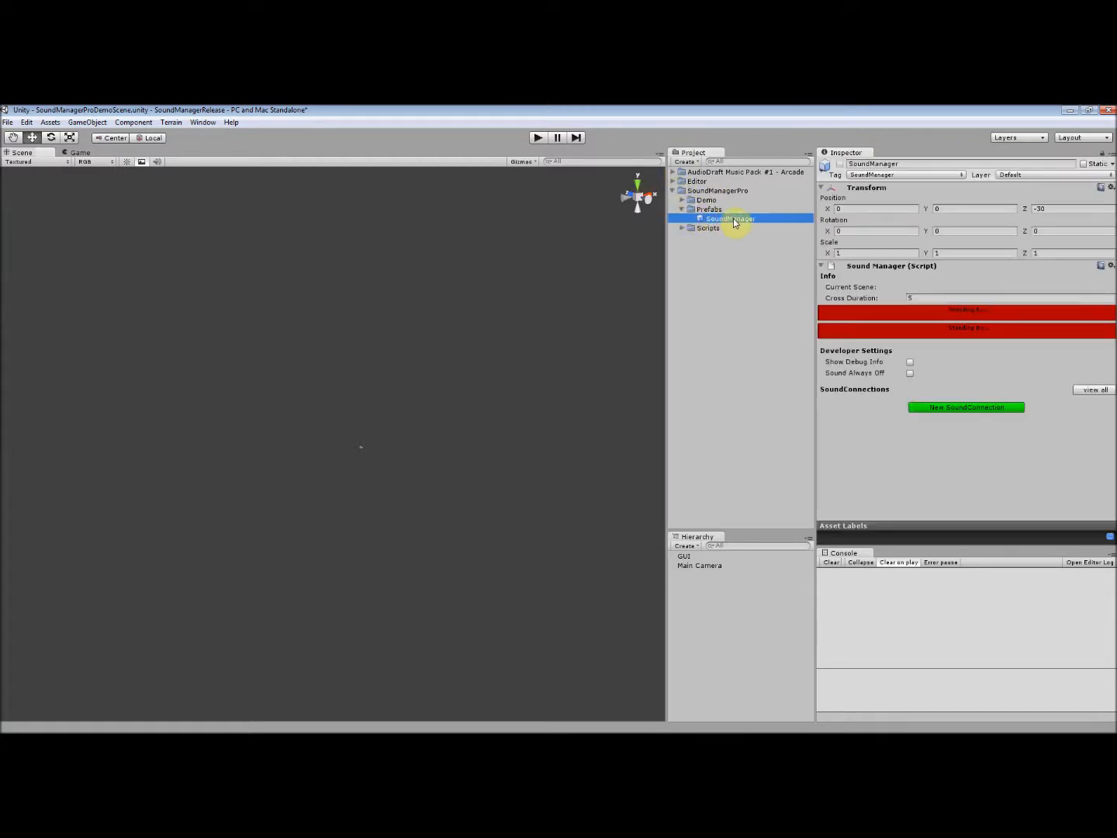
{"action": "left_click_drag", "start_coordinate": [740, 223], "coordinate": [722, 591]}
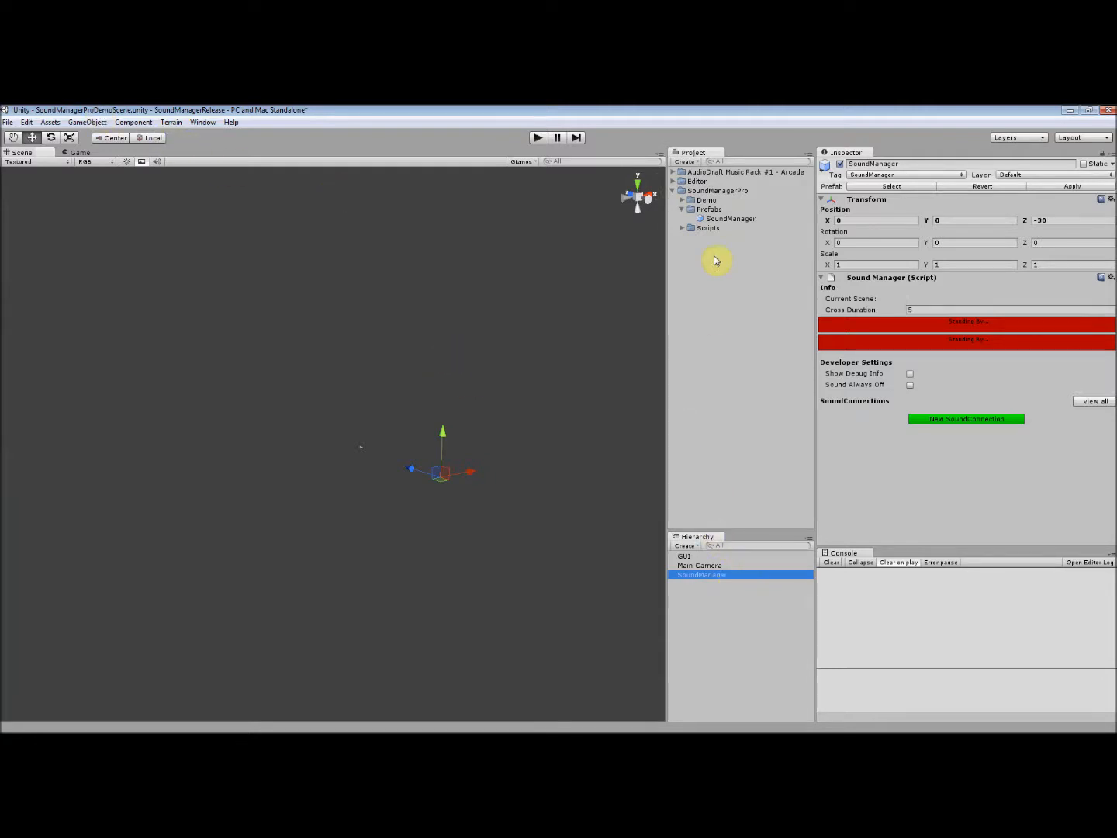
- Save the demo scene while switching to MusicScene1, and reopen SoundManagerProDemoScene
{"action": "left_click", "coordinate": [683, 199]}
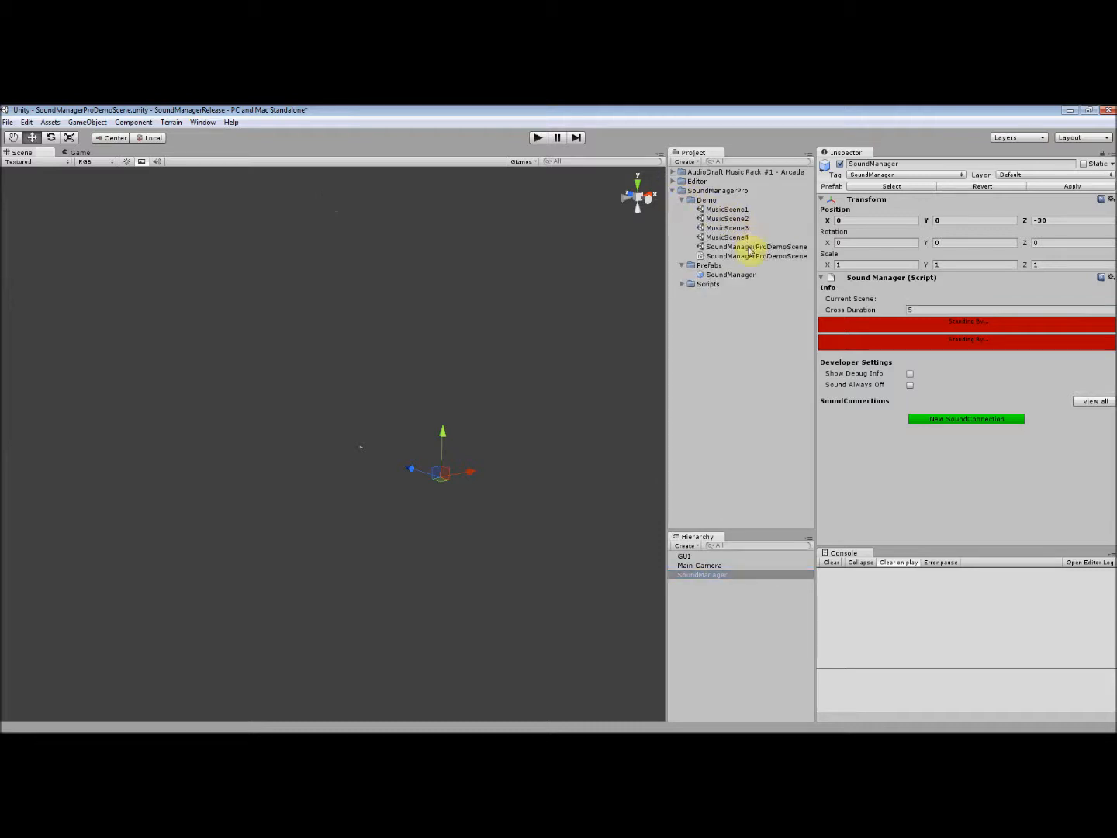
{"action": "double_click", "coordinate": [727, 210]}
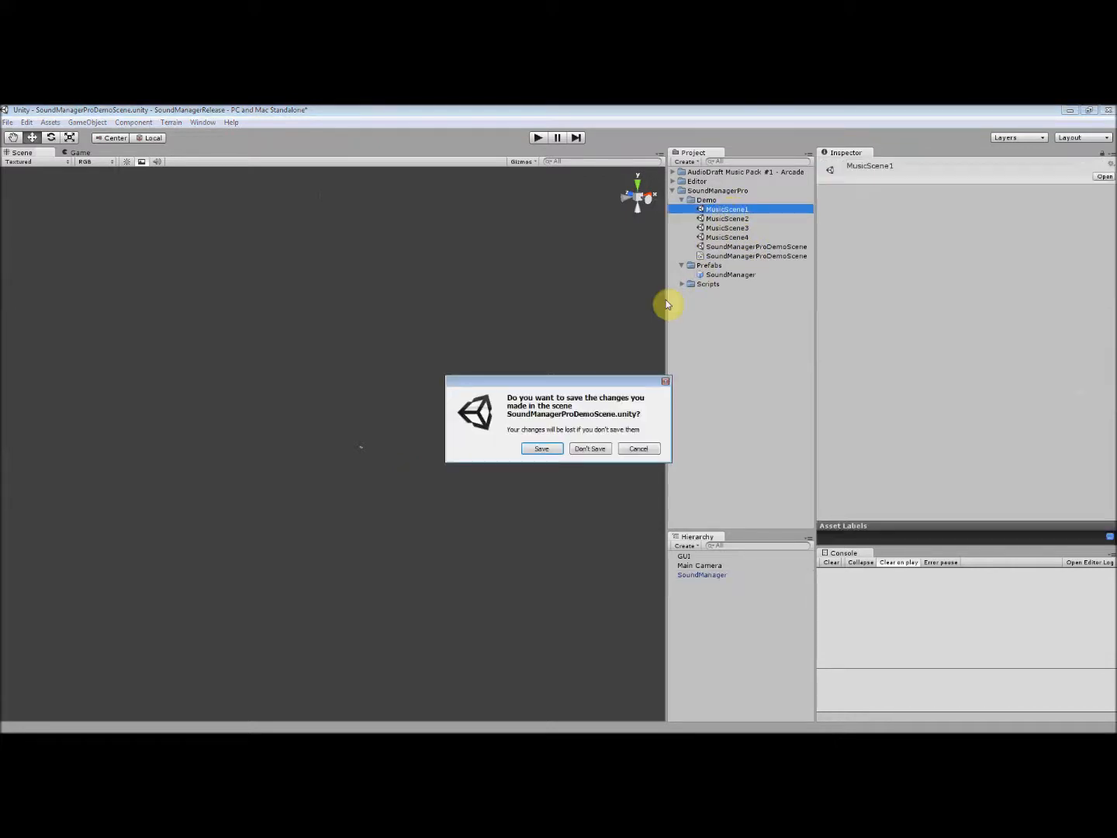
{"action": "left_click", "coordinate": [543, 450]}
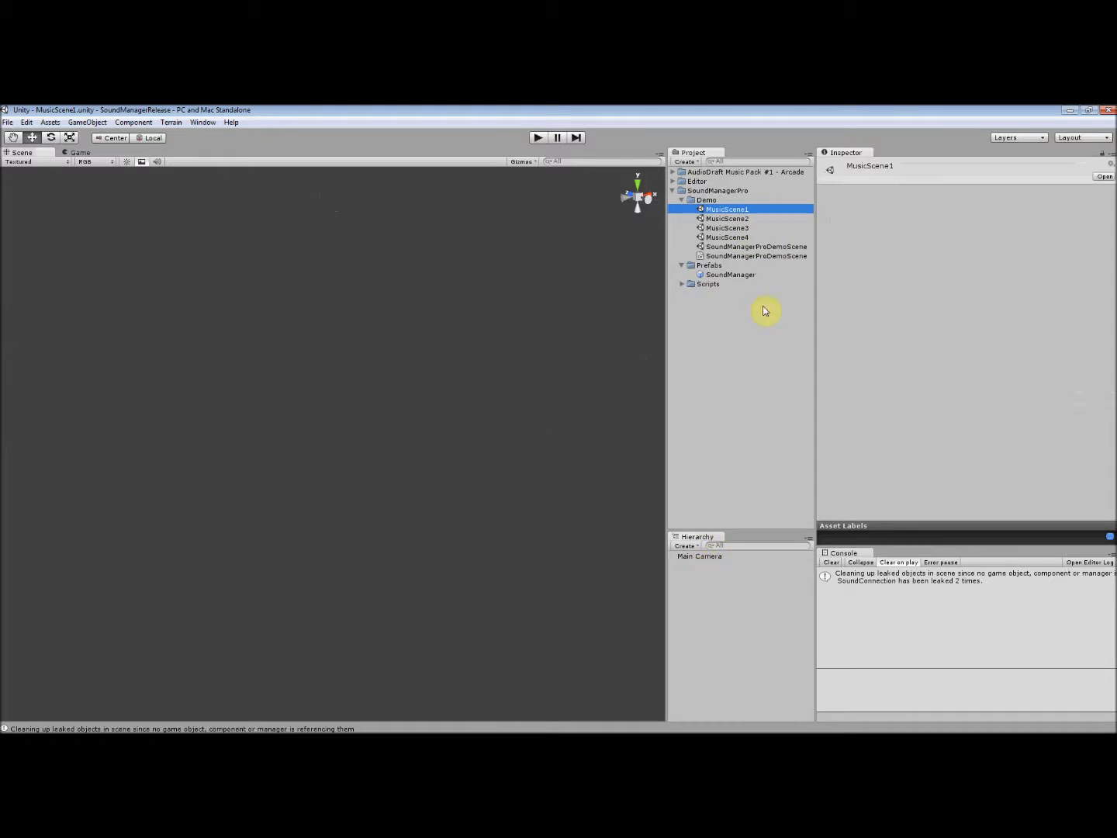
{"action": "double_click", "coordinate": [736, 247]}
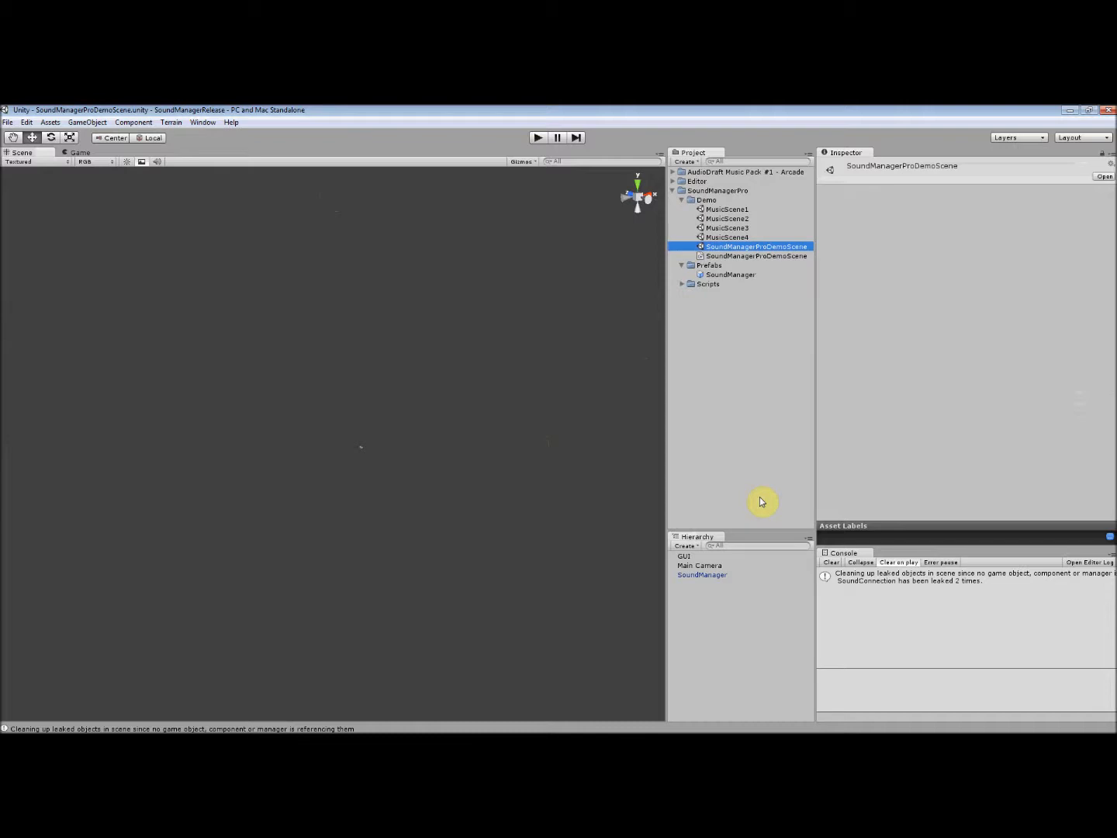
- Look through the music tracks in the AudioDraft Music Pack #1 - Arcade folder and collapse it again
{"action": "left_click", "coordinate": [674, 191]}
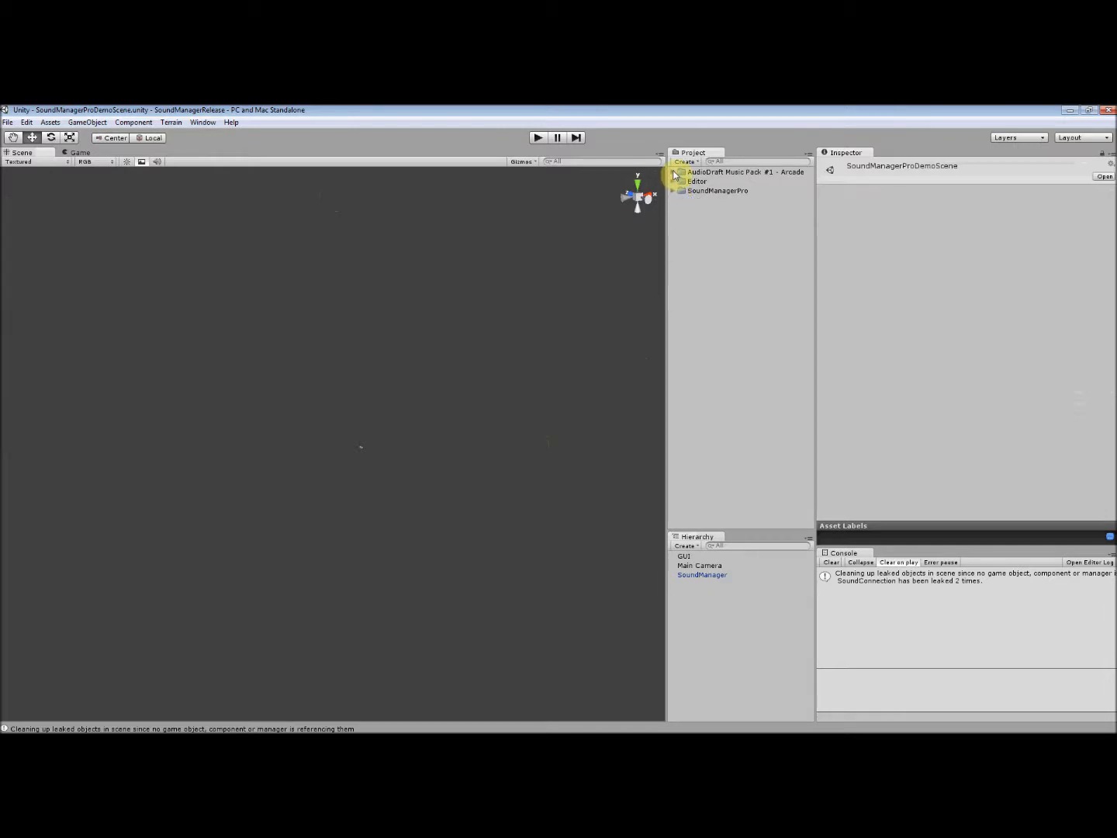
{"action": "left_click", "coordinate": [674, 173]}
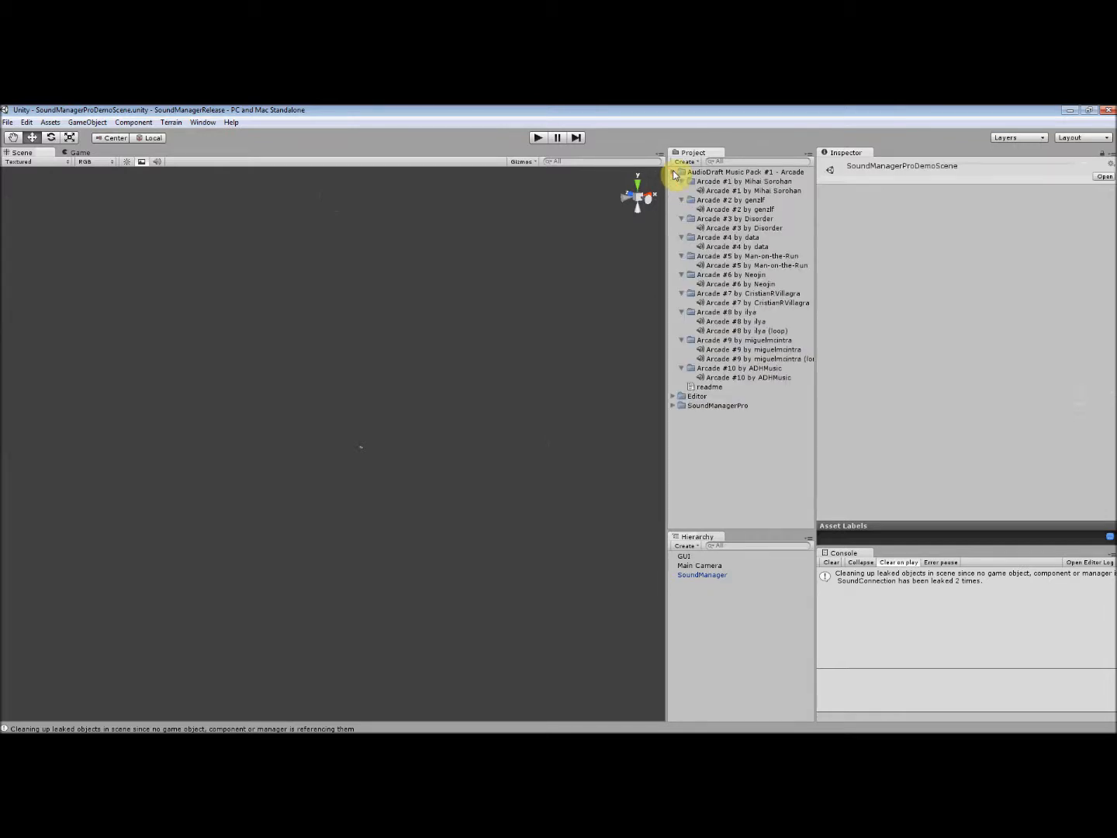
{"action": "left_click", "coordinate": [673, 173]}
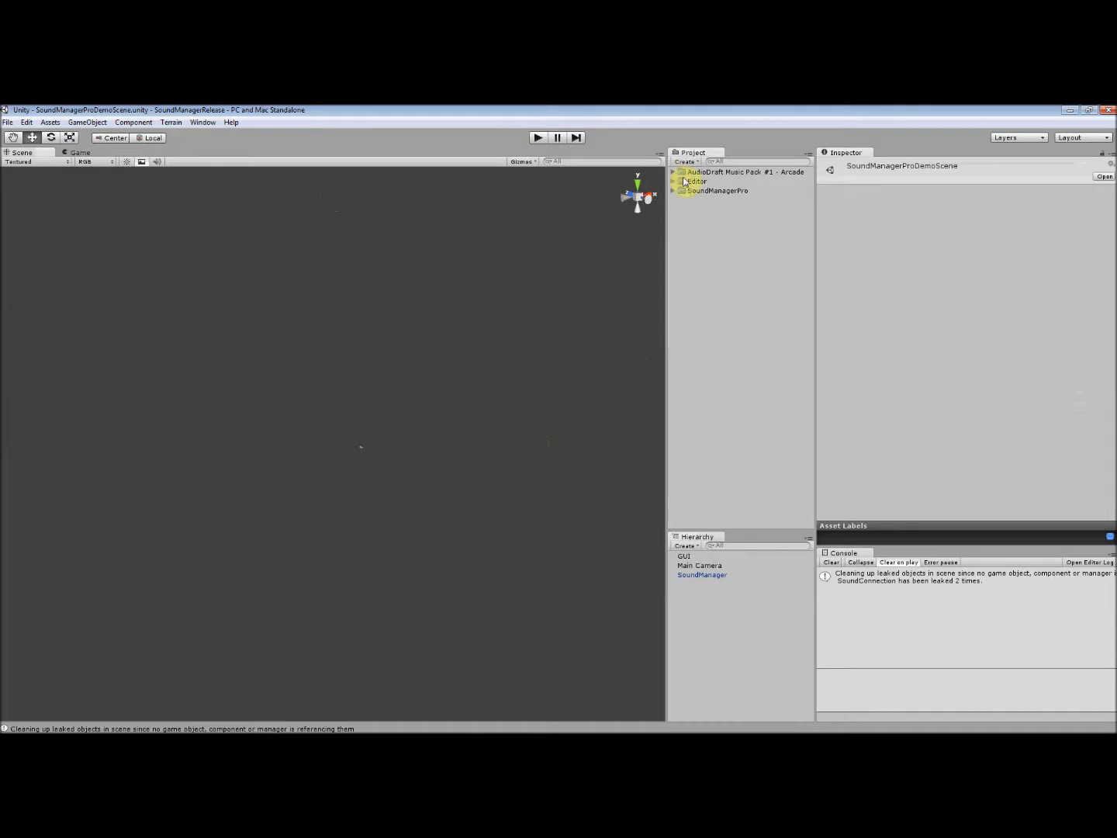
{"action": "left_click", "coordinate": [684, 182]}
{"action": "left_click", "coordinate": [706, 193]}
{"action": "left_click", "coordinate": [713, 233]}
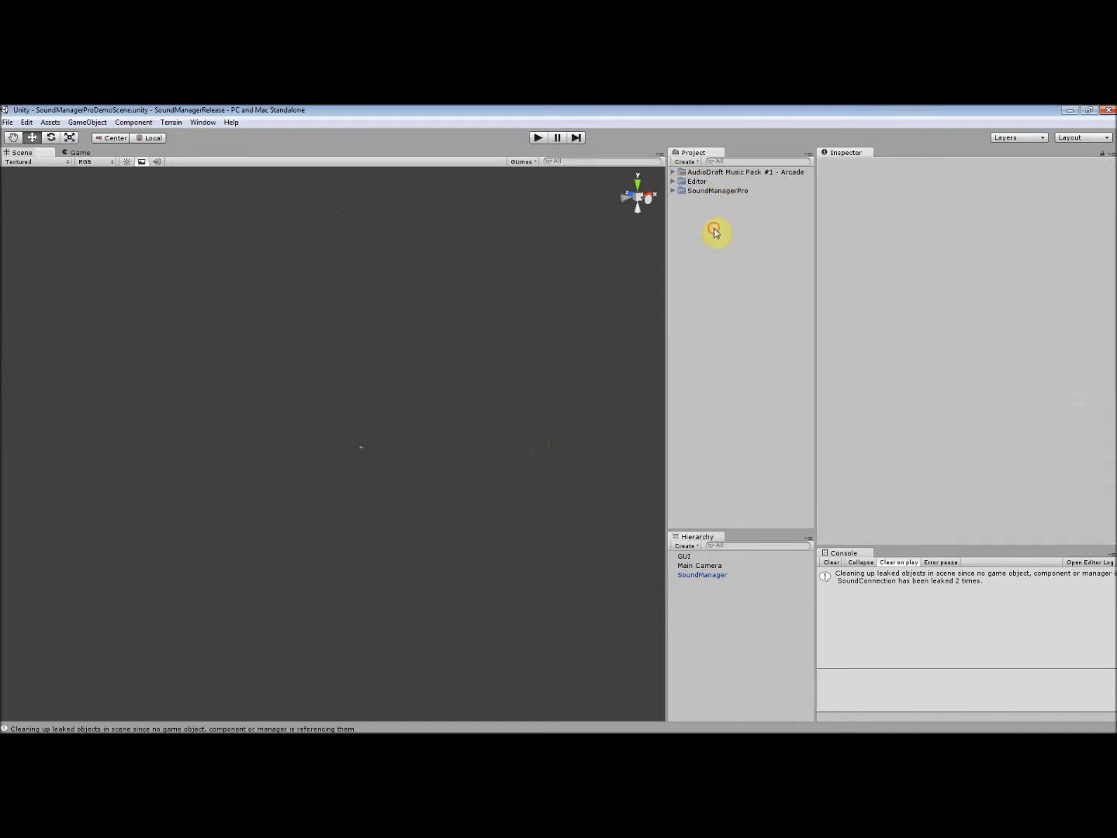
- Expand the SoundManagerPro folder, and select the scene's SoundManager object with the Inspector locked to it
{"action": "left_click", "coordinate": [674, 190]}
{"action": "left_click", "coordinate": [706, 576]}
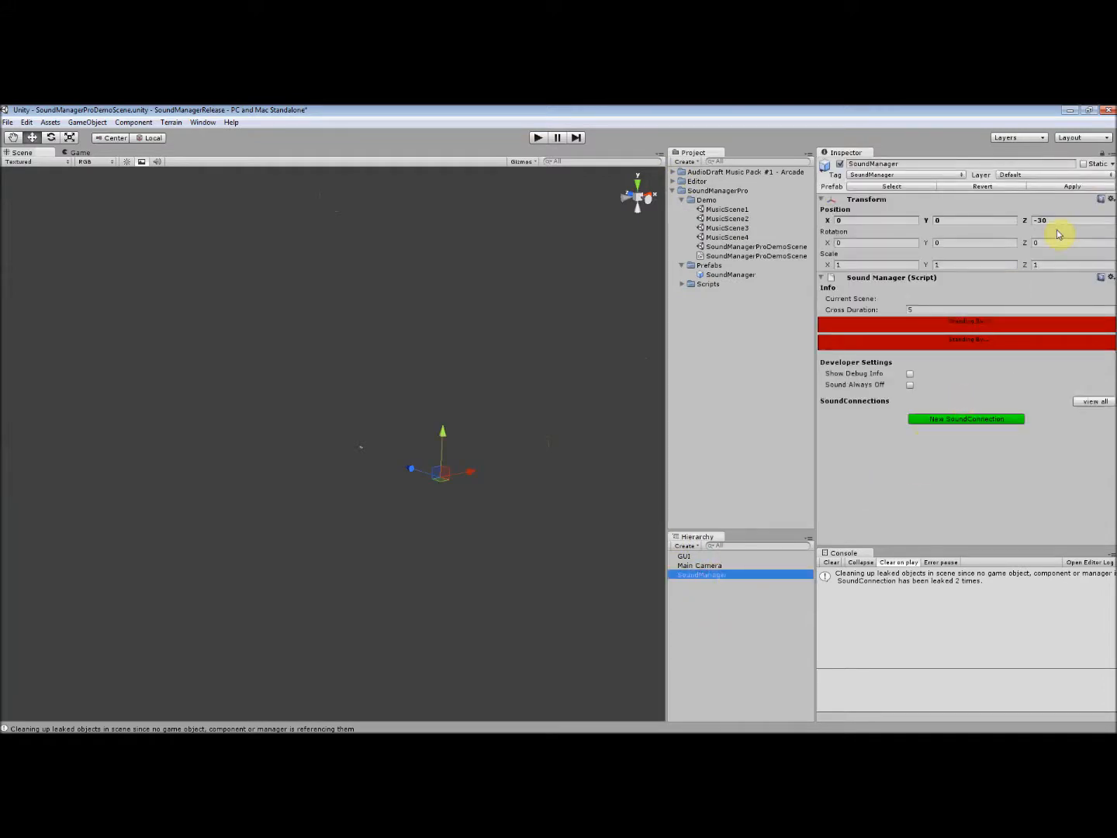
{"action": "left_click", "coordinate": [1103, 158]}
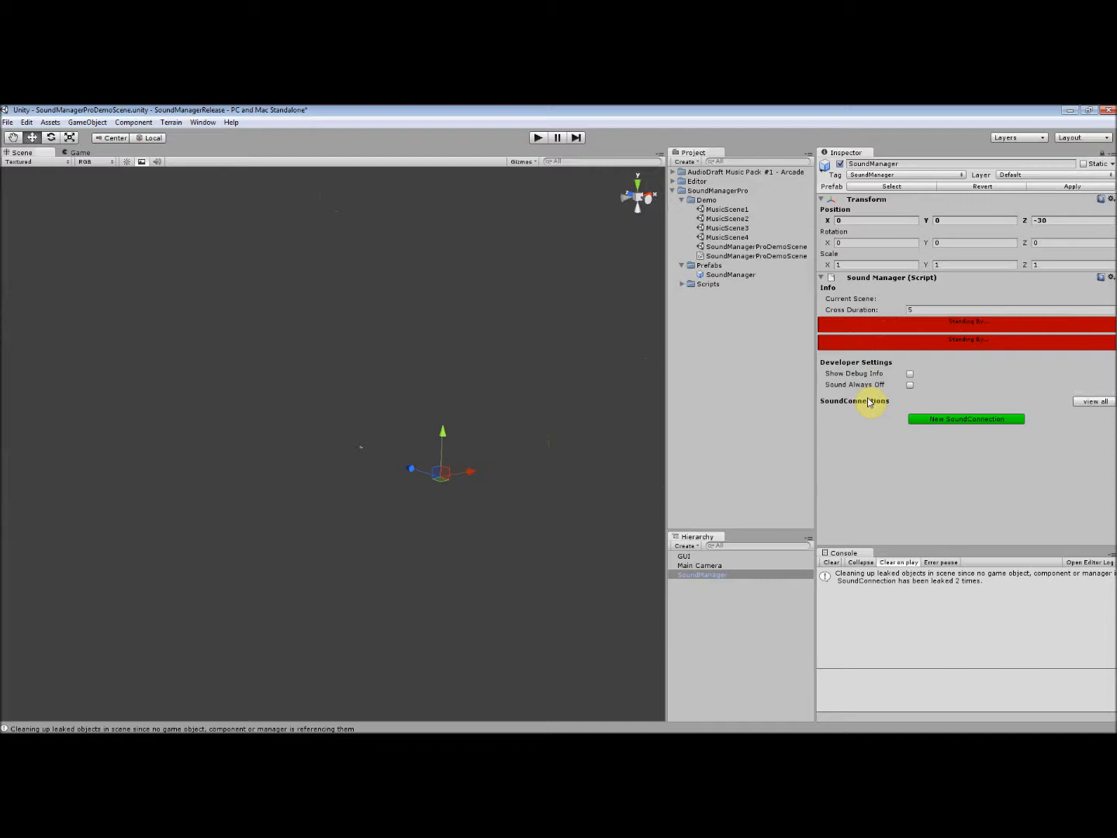
- Start a new SoundConnection on the SoundManager and choose MusicScene1 as its level
{"action": "left_click", "coordinate": [957, 420]}
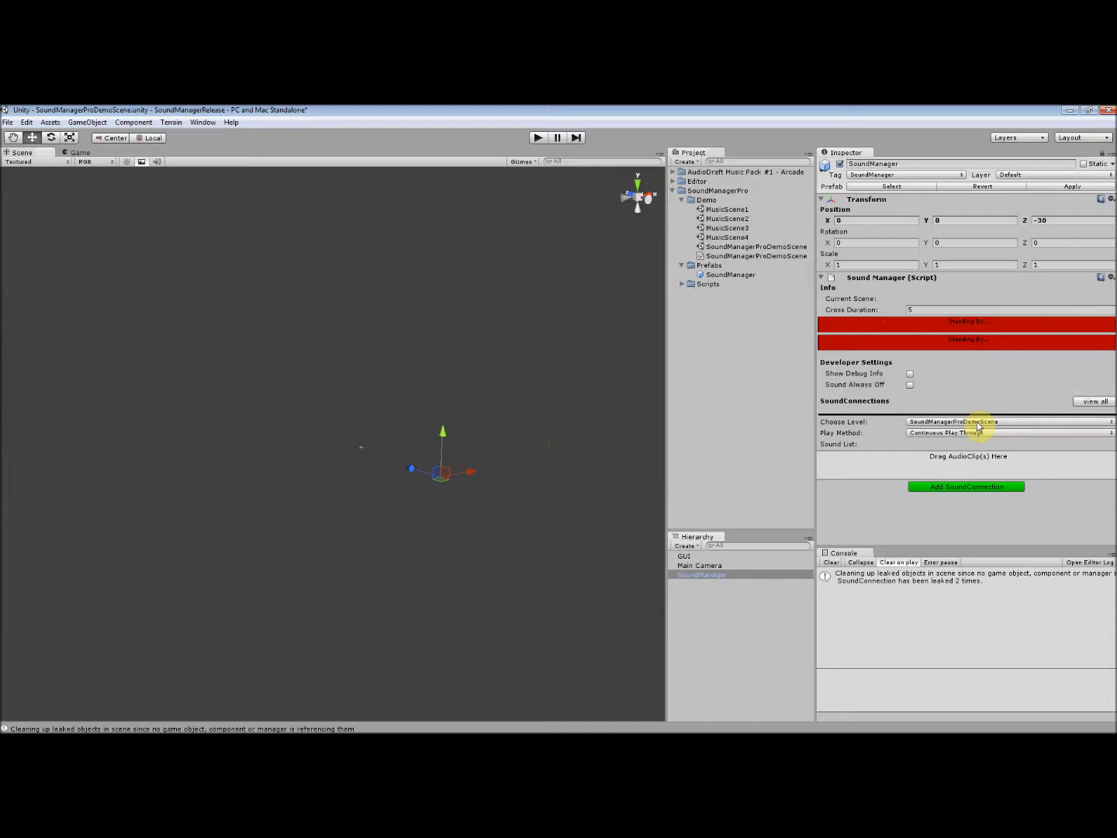
{"action": "left_click", "coordinate": [979, 423]}
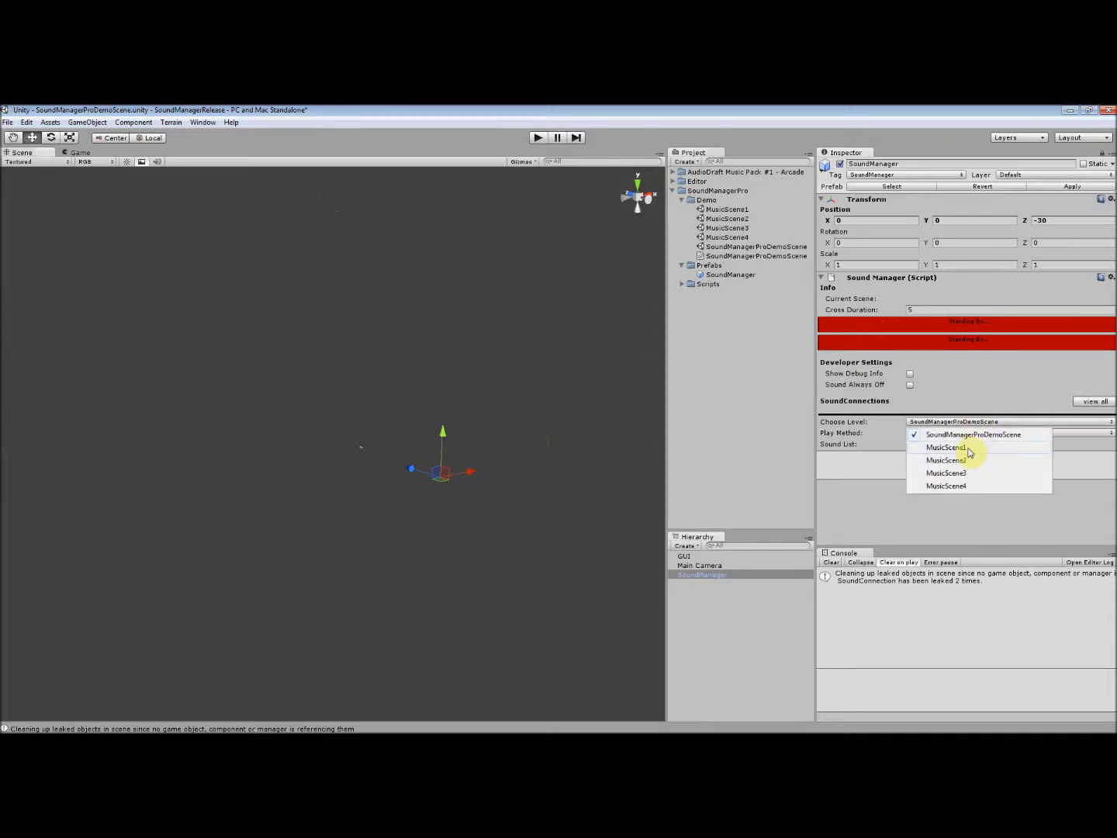
{"action": "left_click", "coordinate": [969, 450]}
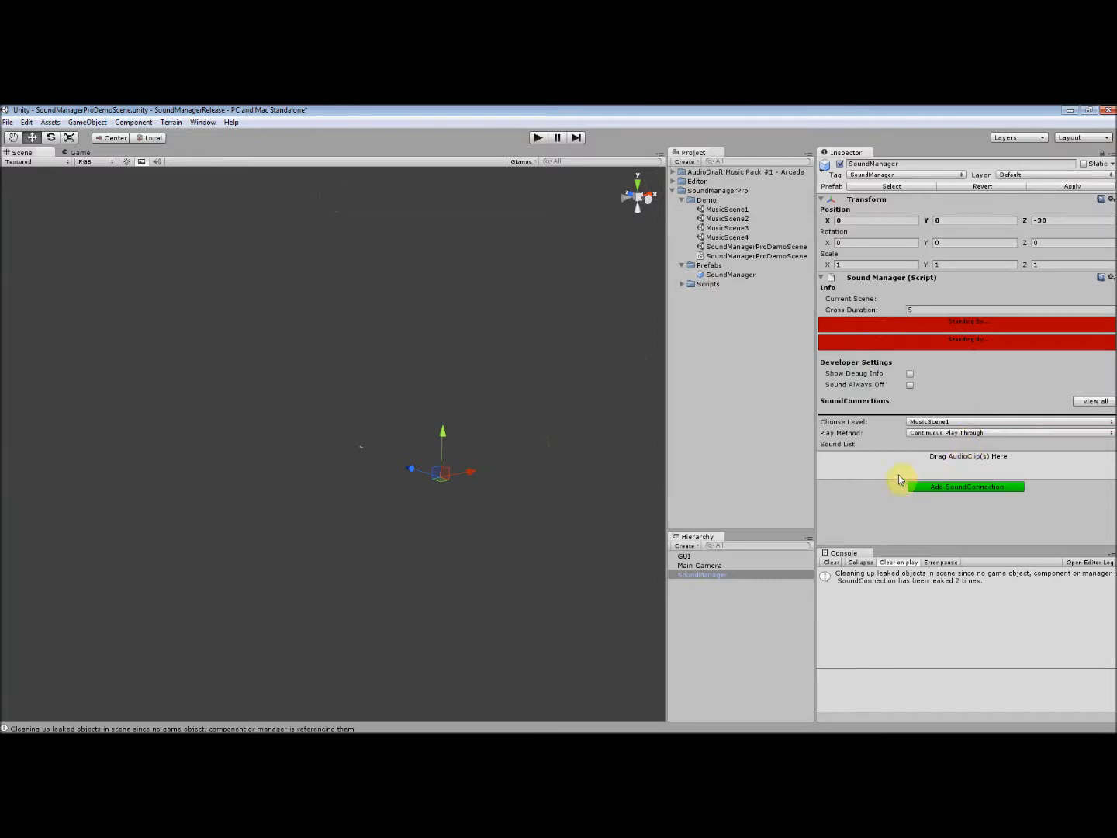
- Add the Arcade #1, #3, #4 and #6 audio clips together to the MusicScene1 connection's sound list
{"action": "left_click", "coordinate": [672, 171]}
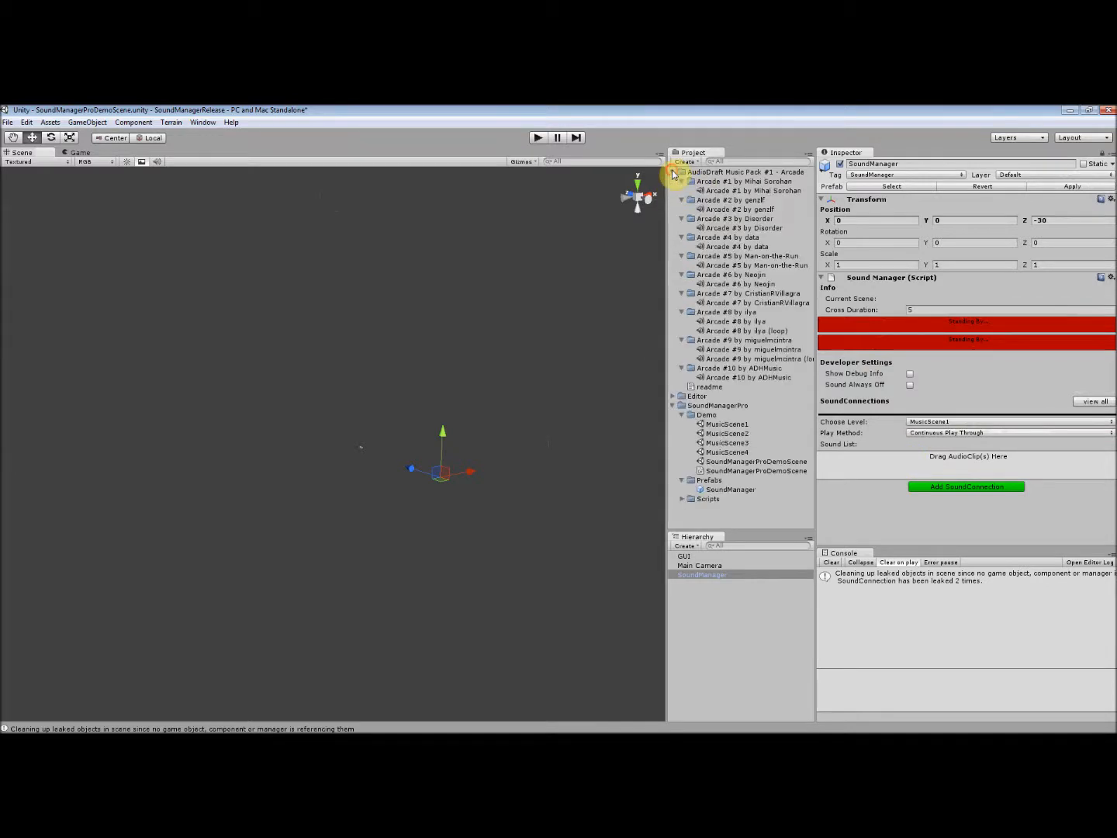
{"action": "left_click", "coordinate": [737, 191]}
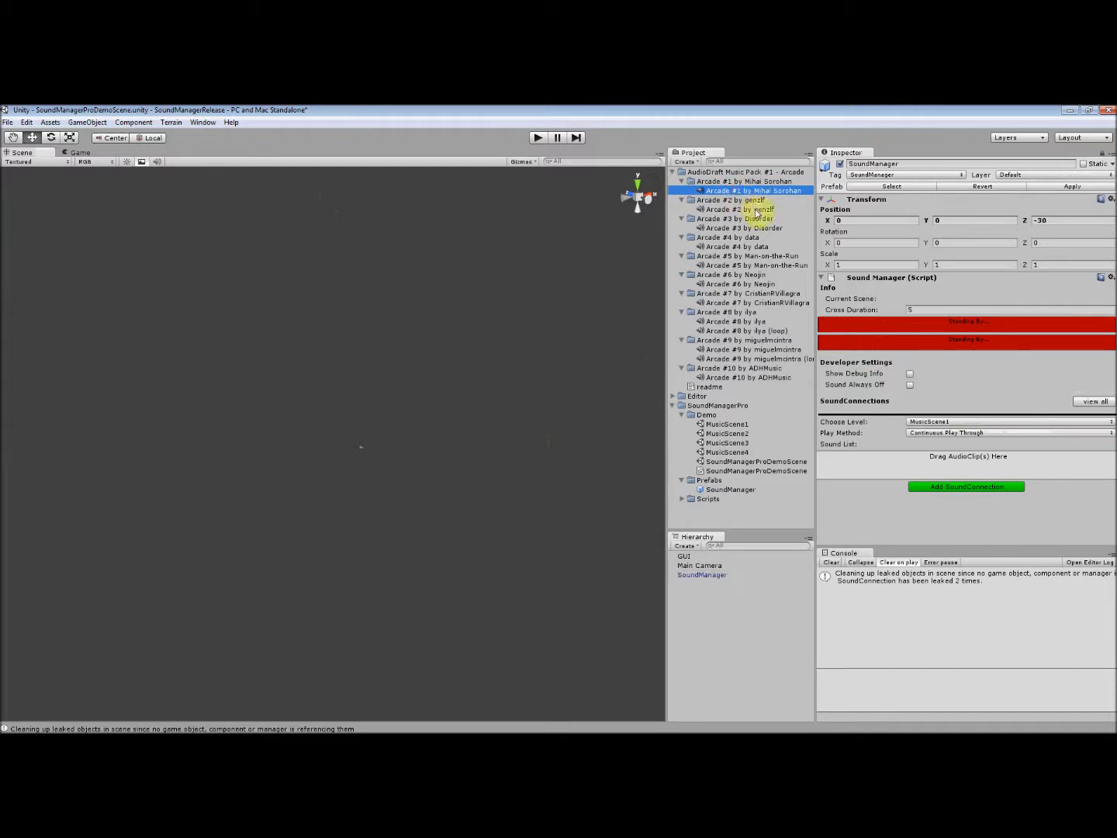
{"action": "left_click", "coordinate": [756, 228], "text": "ctrl"}
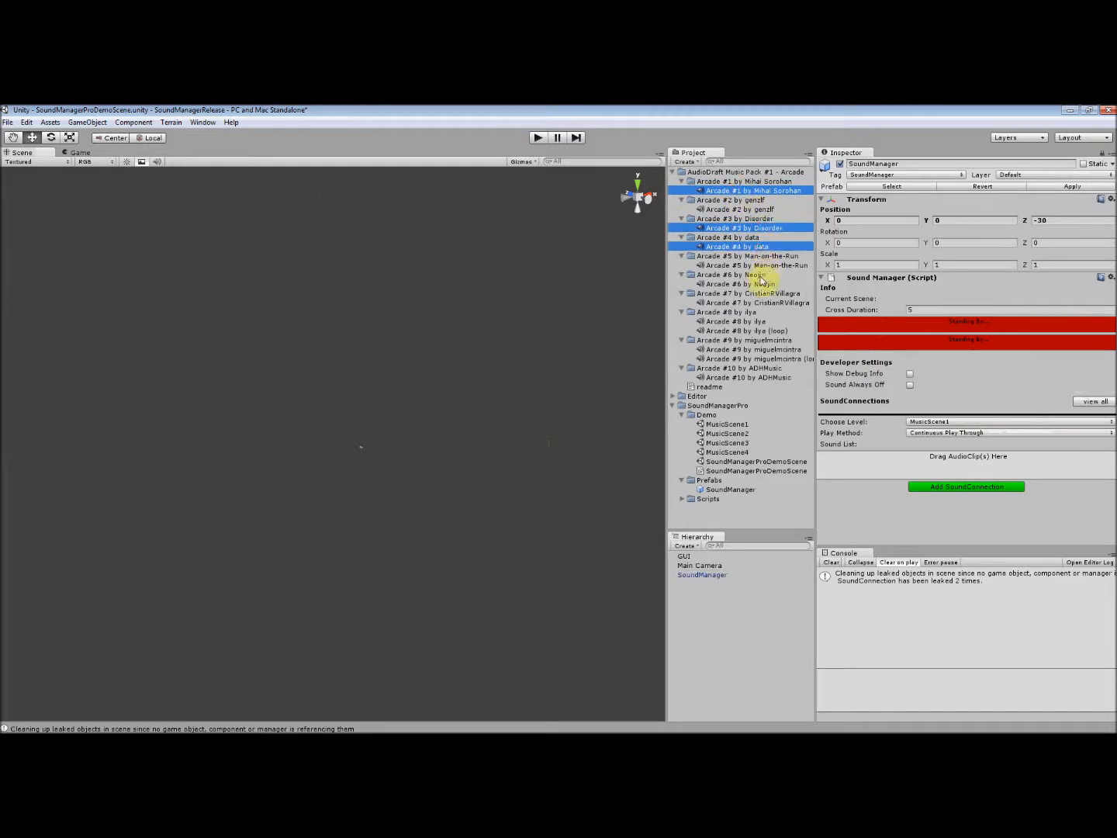
{"action": "left_click", "coordinate": [758, 284], "text": "ctrl"}
{"action": "left_click_drag", "start_coordinate": [758, 233], "coordinate": [954, 466]}
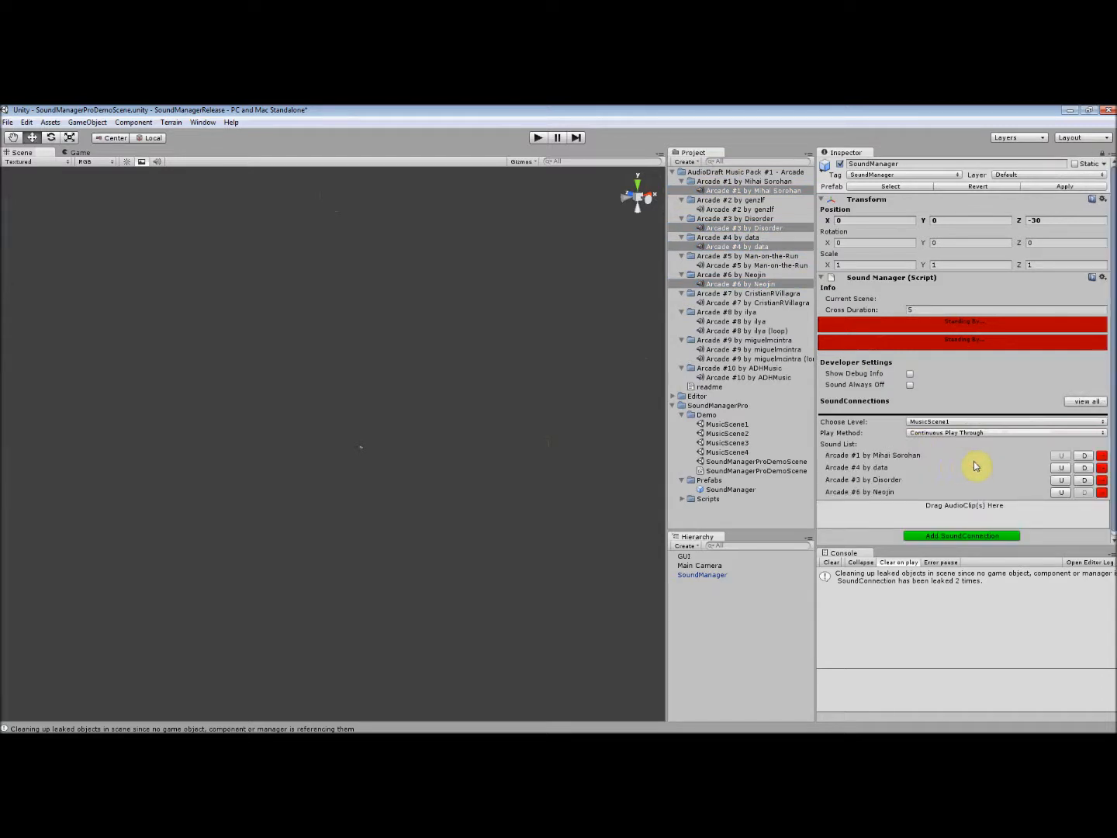
- Move Arcade #6 and Arcade #4 up one place each in the sound list, and remove Arcade #6
{"action": "left_click", "coordinate": [1063, 492]}
{"action": "left_click", "coordinate": [1063, 468]}
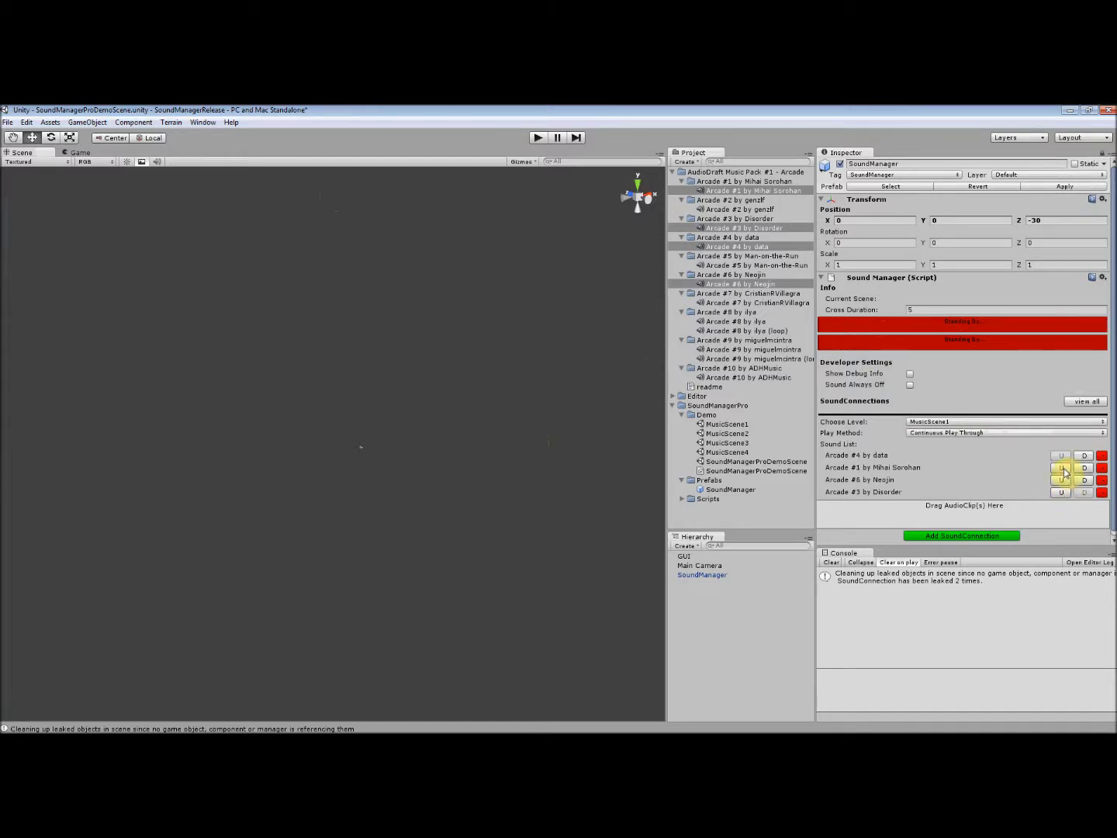
{"action": "left_click", "coordinate": [1101, 481]}
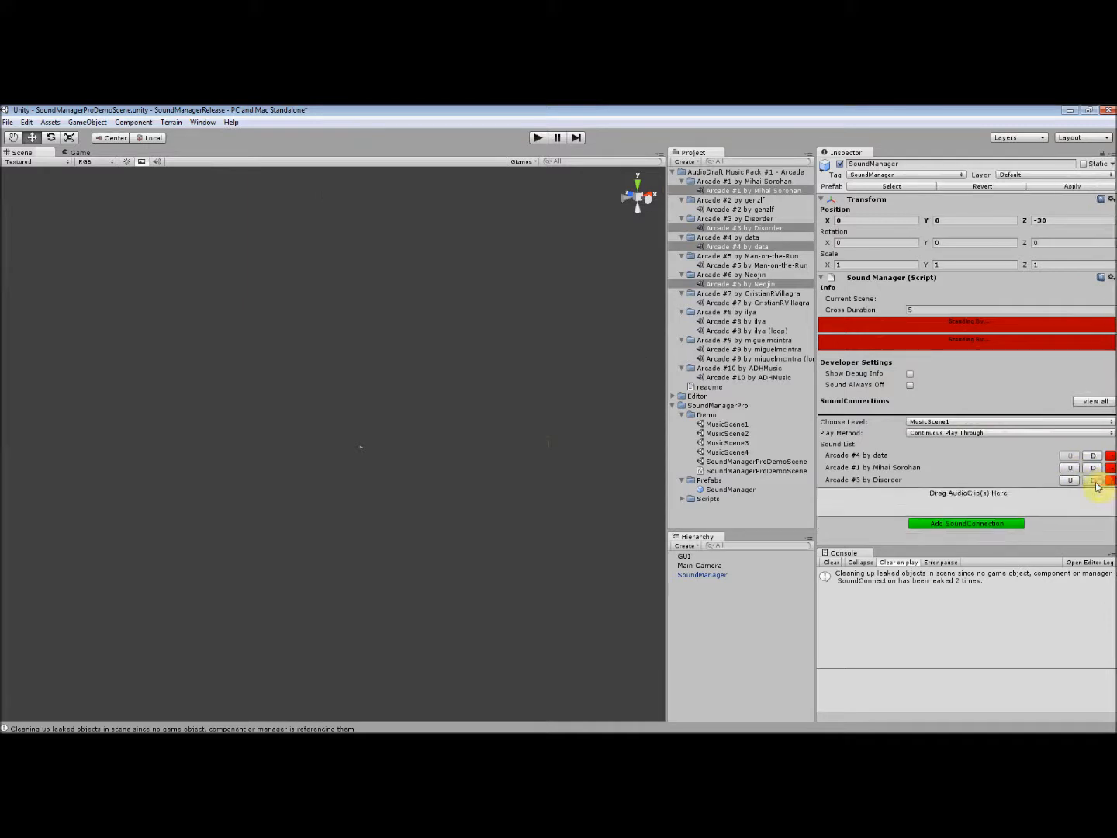
- Add the MusicScene1 SoundConnection to the SoundManager, and view and hide its details
{"action": "left_click", "coordinate": [982, 525]}
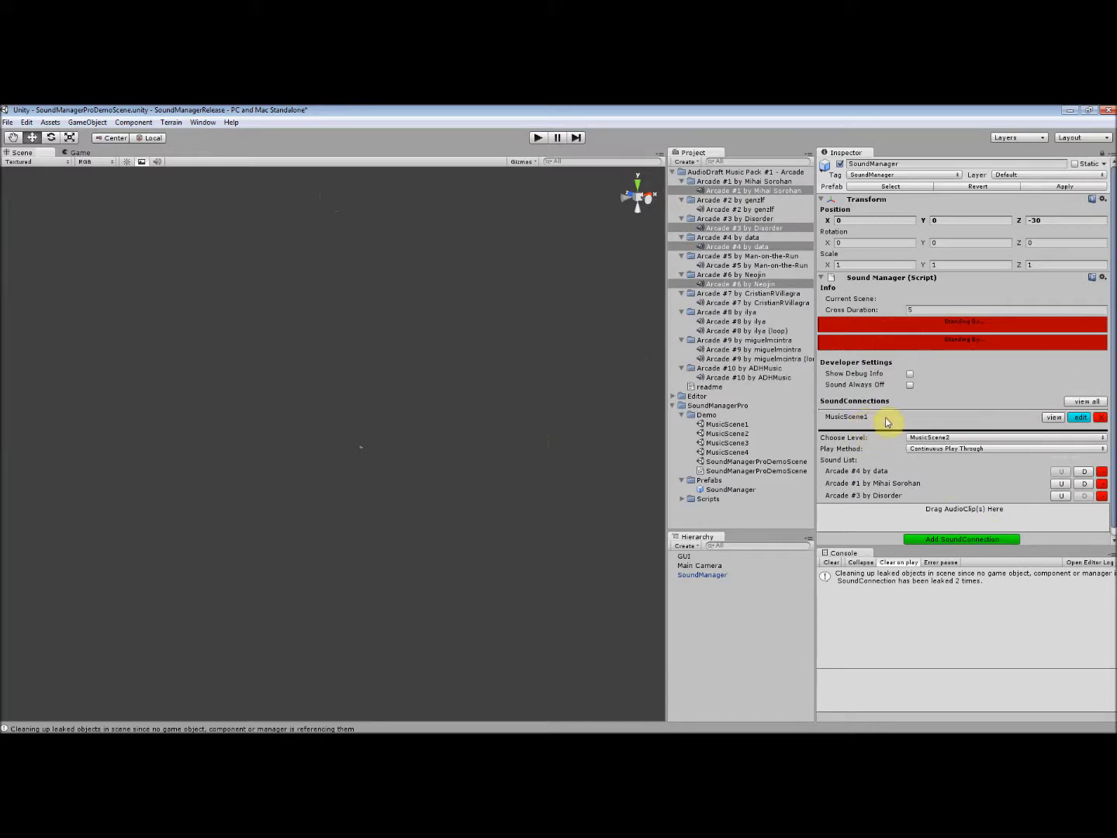
{"action": "left_click", "coordinate": [1054, 416]}
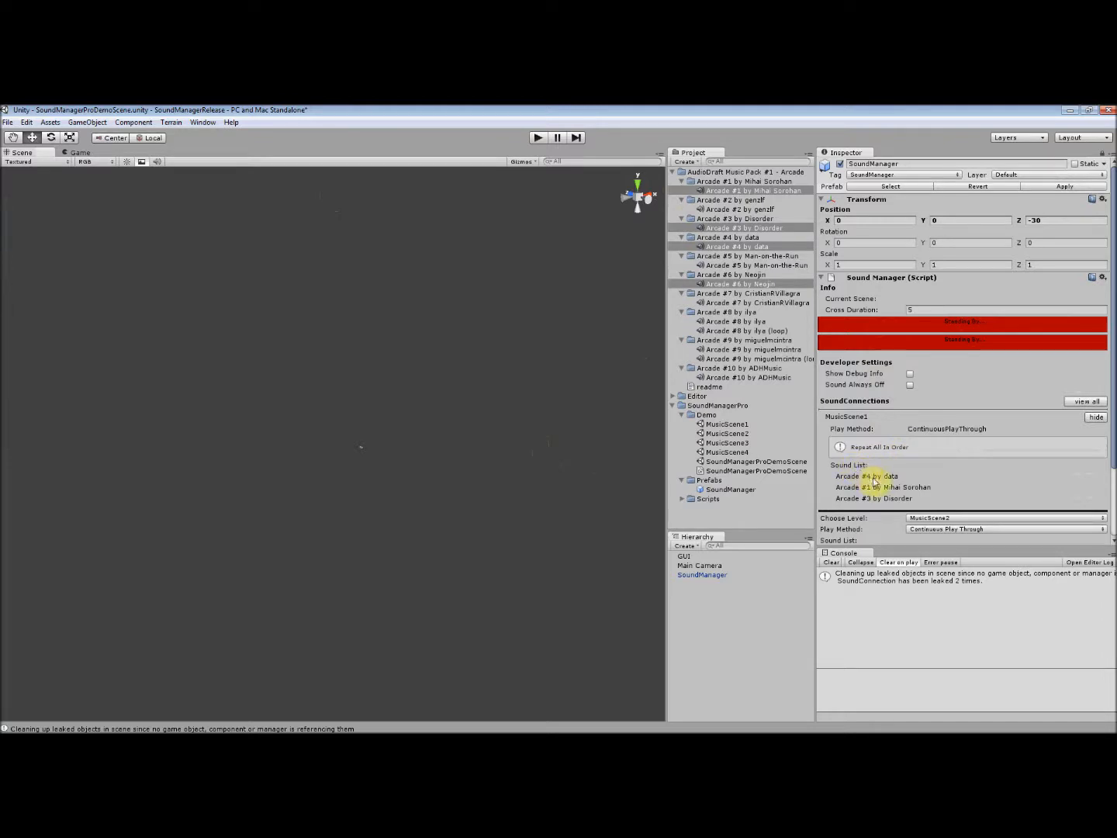
{"action": "left_click", "coordinate": [1096, 417]}
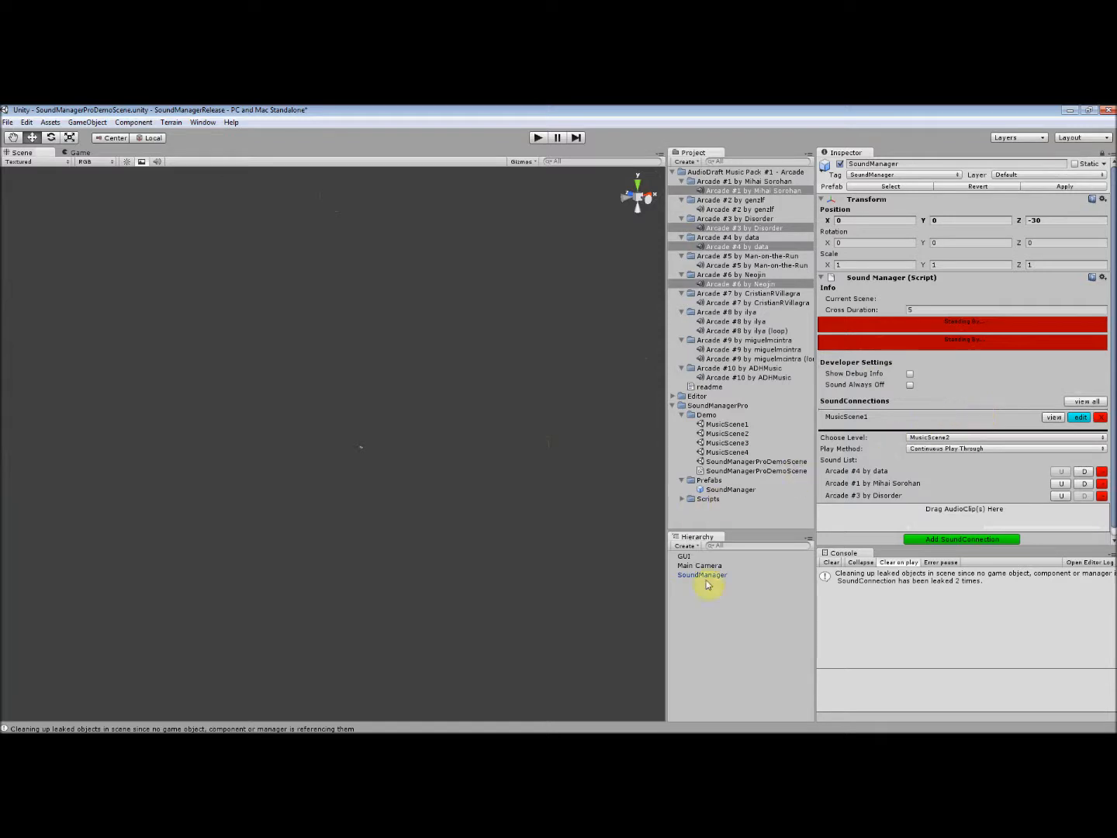
- Test the music in play mode by loading MusicScene1 and SoundManagerProDemoScene, and stop playback
{"action": "left_click", "coordinate": [538, 137]}
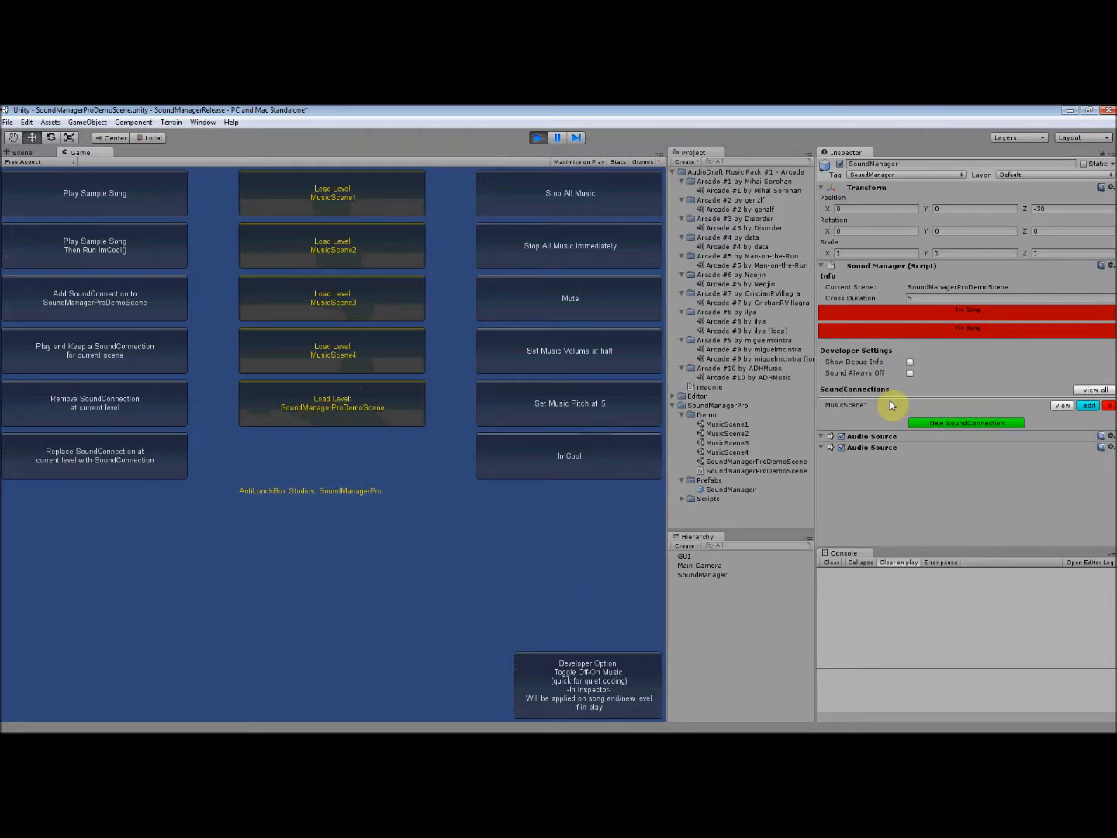
{"action": "left_click", "coordinate": [329, 200]}
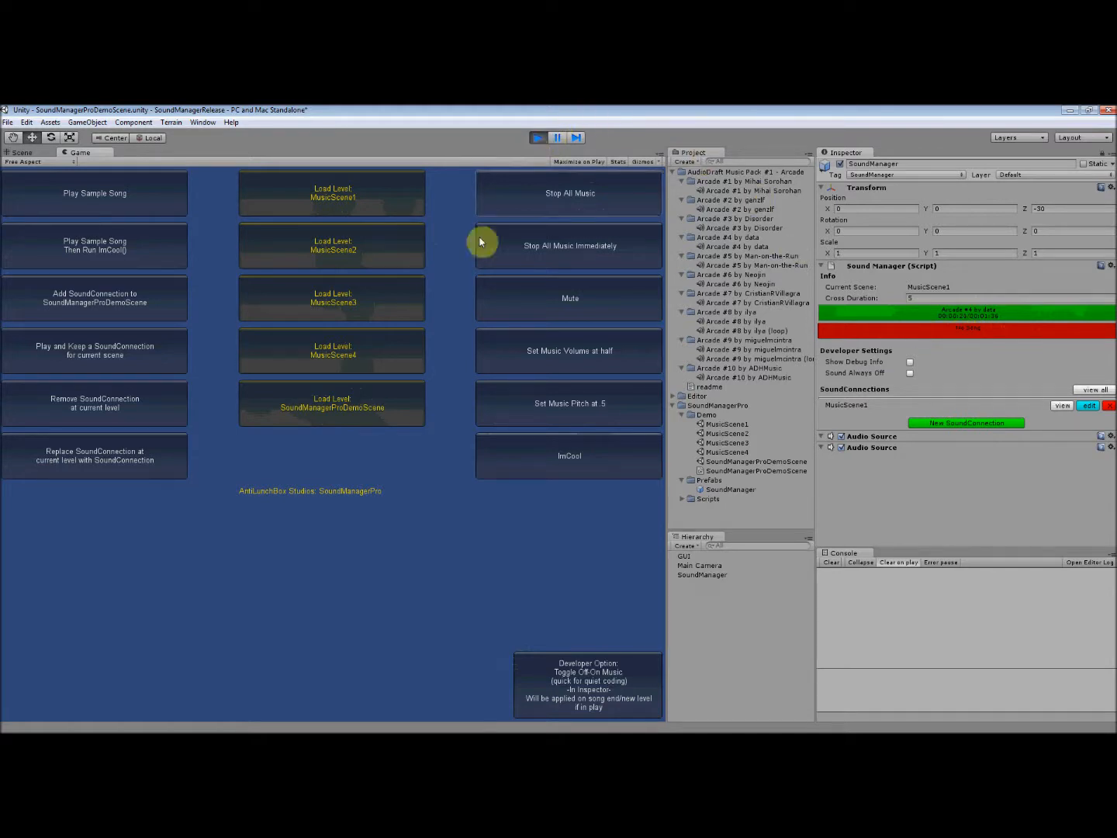
{"action": "left_click", "coordinate": [371, 416]}
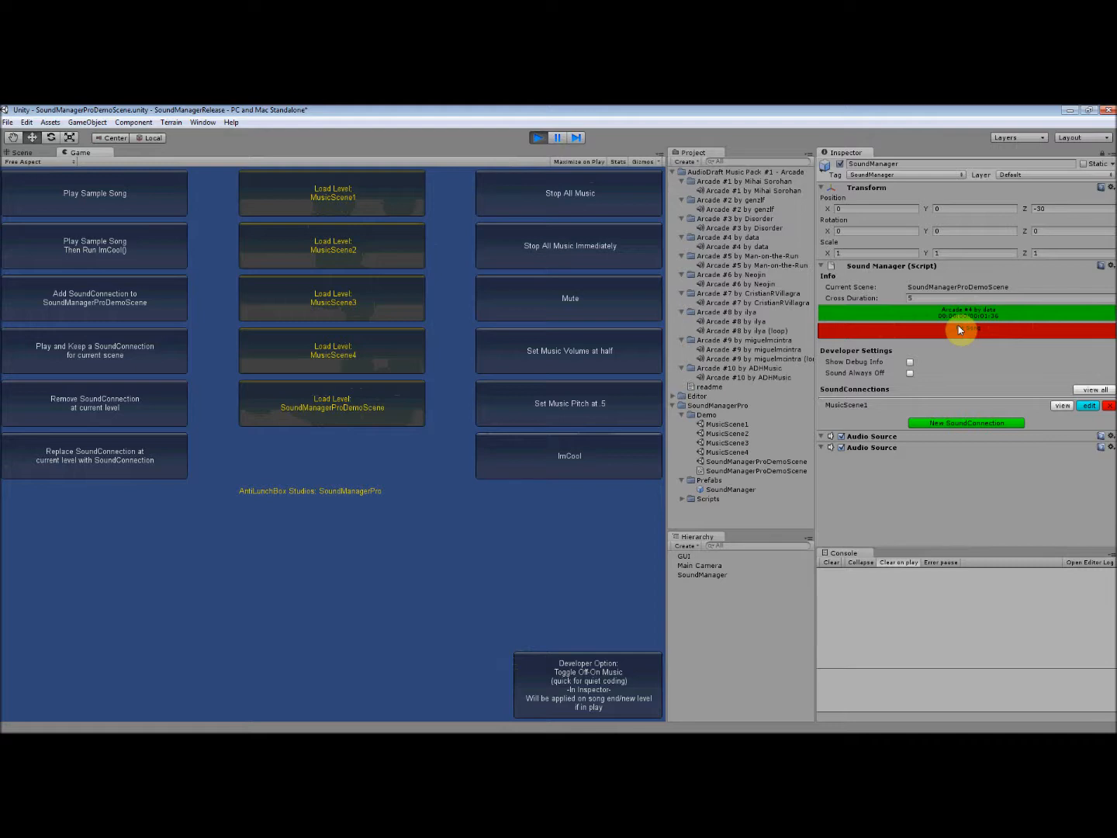
{"action": "left_click", "coordinate": [541, 138]}
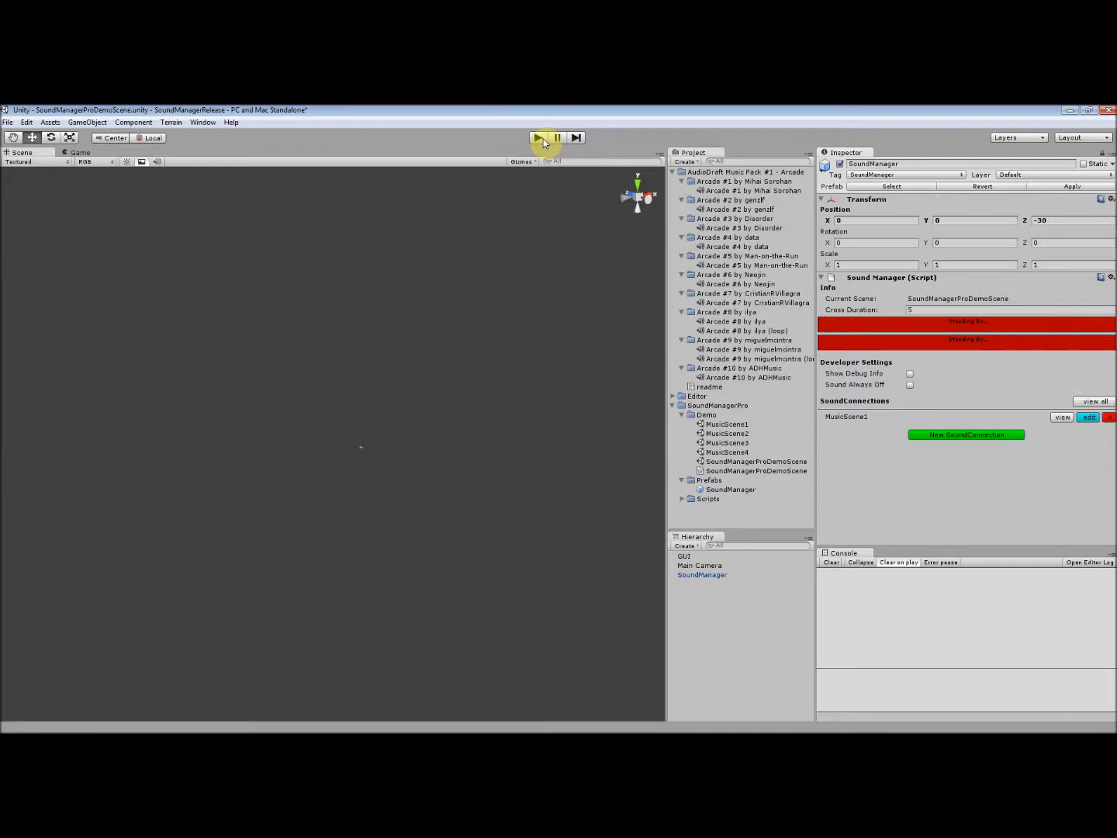
- Start another SoundConnection on the SoundManager and choose MusicScene2 as its level
{"action": "left_click", "coordinate": [957, 437]}
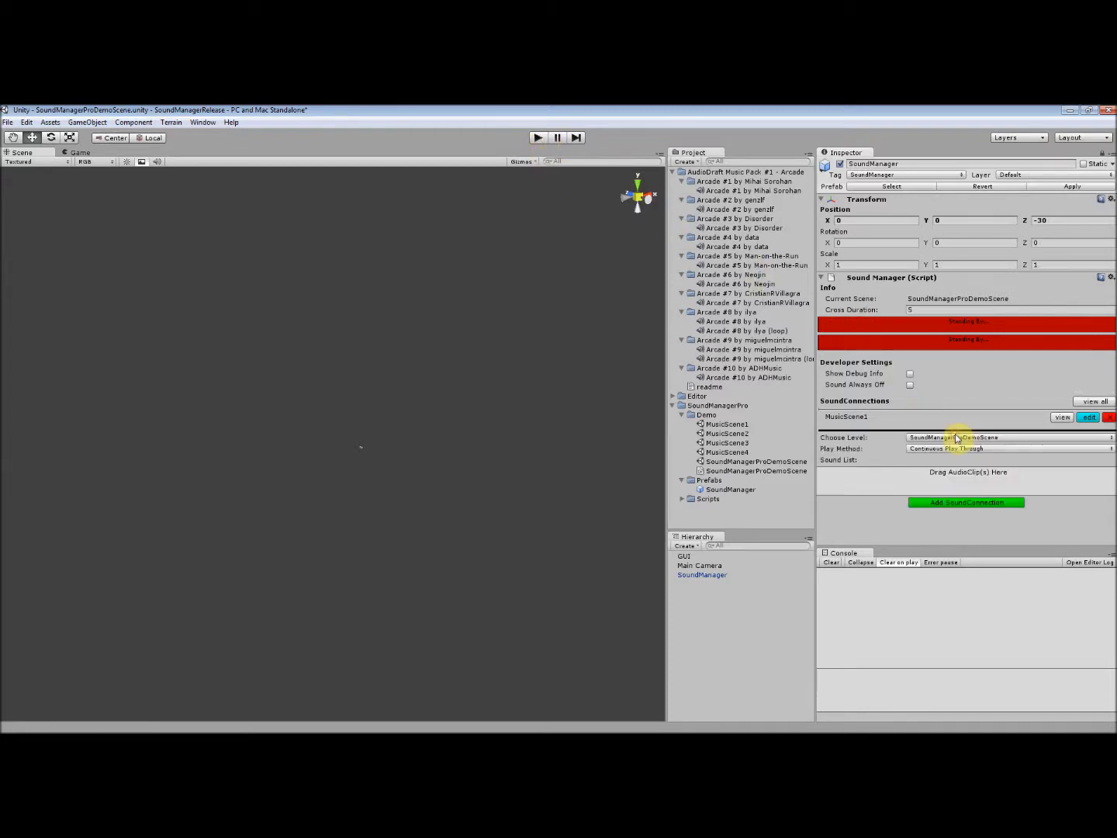
{"action": "left_click", "coordinate": [968, 439]}
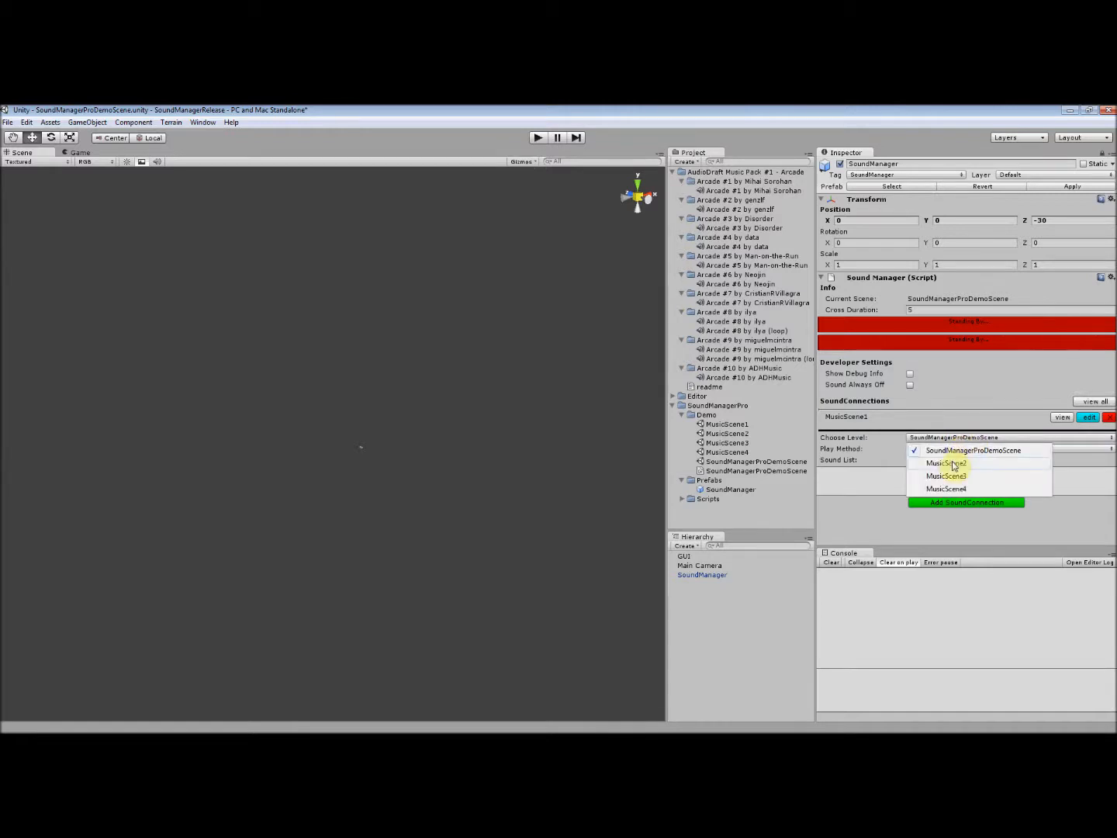
{"action": "left_click", "coordinate": [955, 464]}
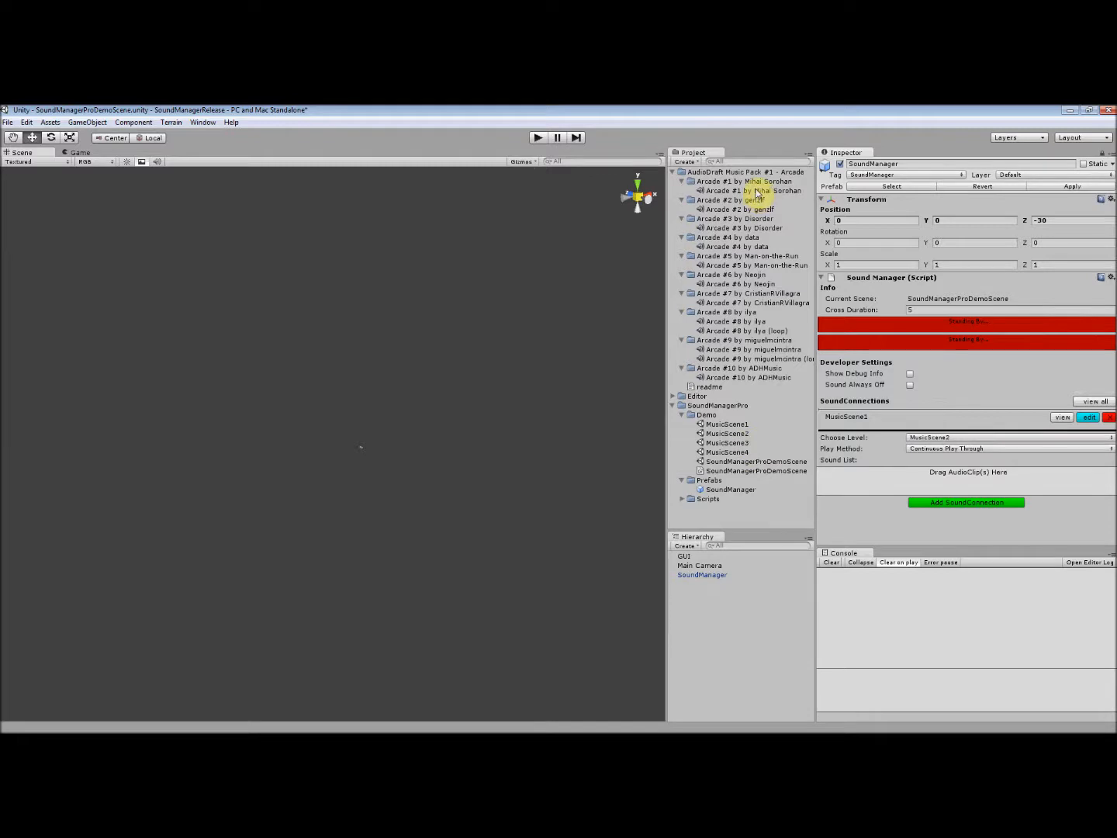
- Add the Arcade #1, #4, #6 and #8 (non-loop) audio clips together to the MusicScene2 connection's sound list
{"action": "left_click", "coordinate": [757, 191]}
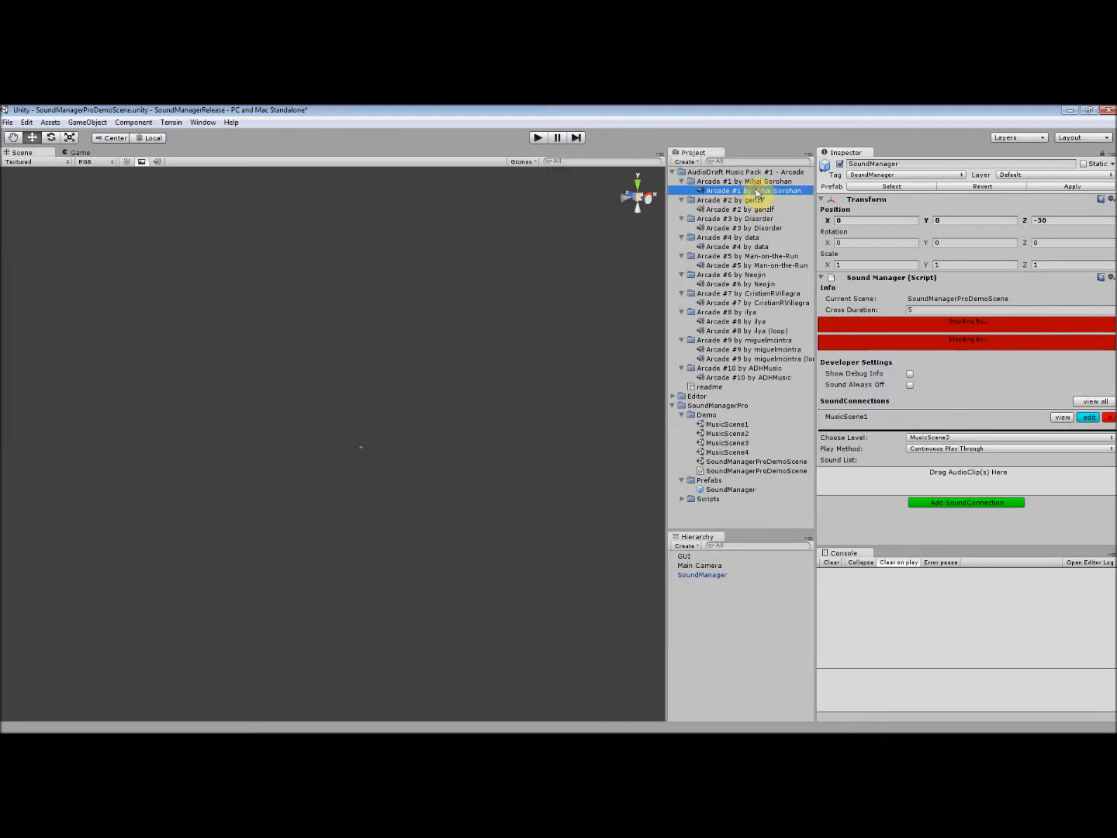
{"action": "left_click", "coordinate": [755, 247], "text": "ctrl"}
{"action": "left_click", "coordinate": [765, 284], "text": "ctrl"}
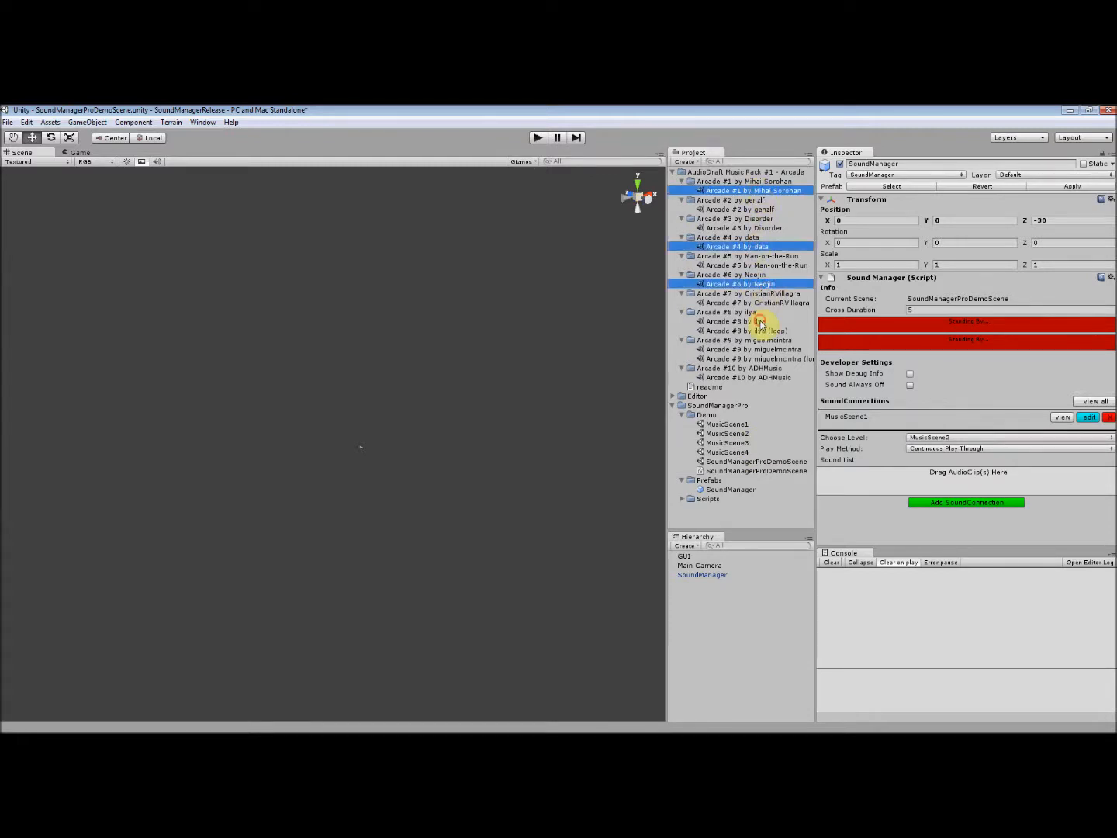
{"action": "left_click", "coordinate": [760, 321], "text": "ctrl"}
{"action": "left_click_drag", "start_coordinate": [763, 284], "coordinate": [963, 485]}
{"action": "scroll", "coordinate": [973, 458], "scroll_direction": "down", "scroll_amount": 1}
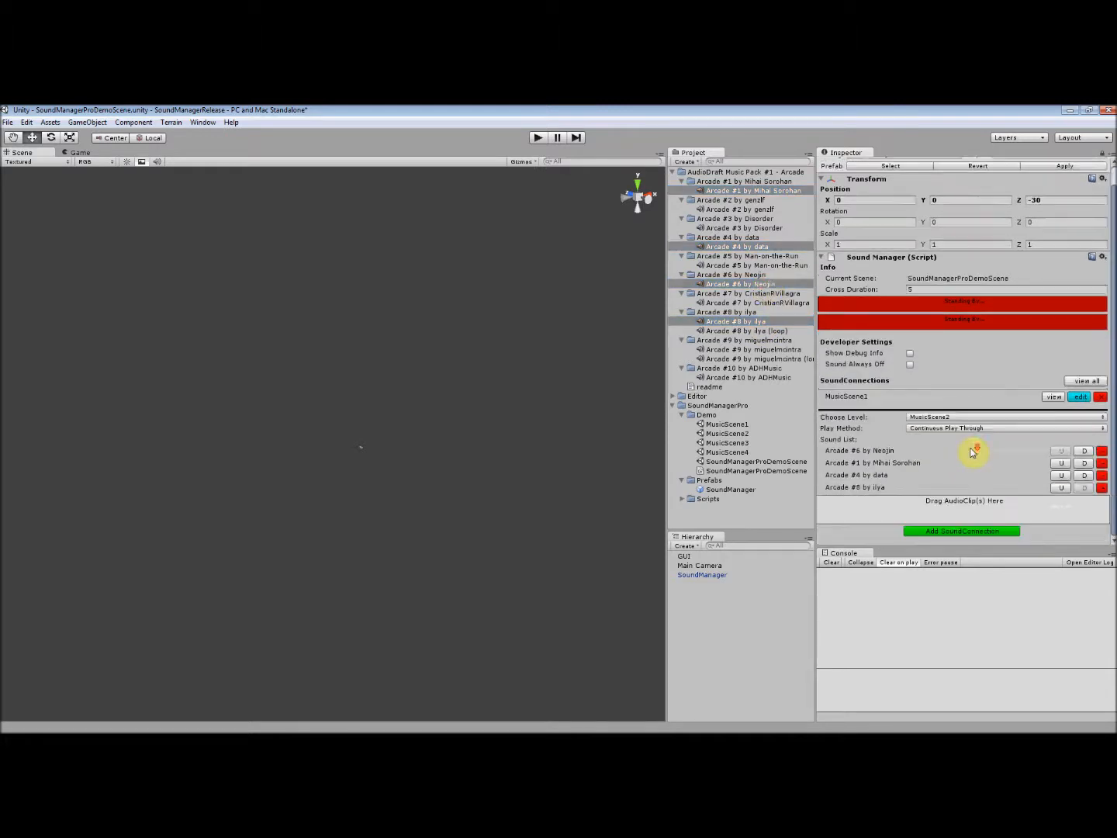
- Add the MusicScene2 SoundConnection, and add a MusicScene3 one with the Arcade #1 and #4 clips removed from its sound list
{"action": "left_click", "coordinate": [979, 531]}
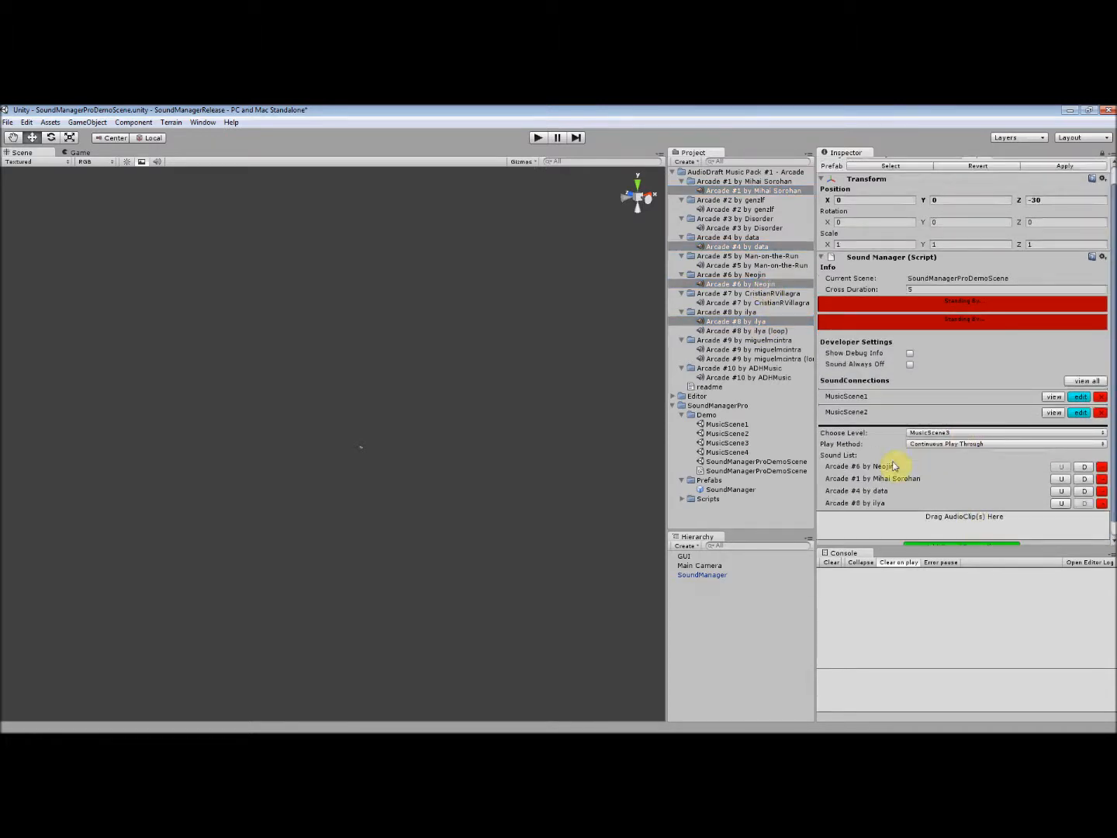
{"action": "left_click", "coordinate": [1102, 479]}
{"action": "left_click", "coordinate": [1103, 479]}
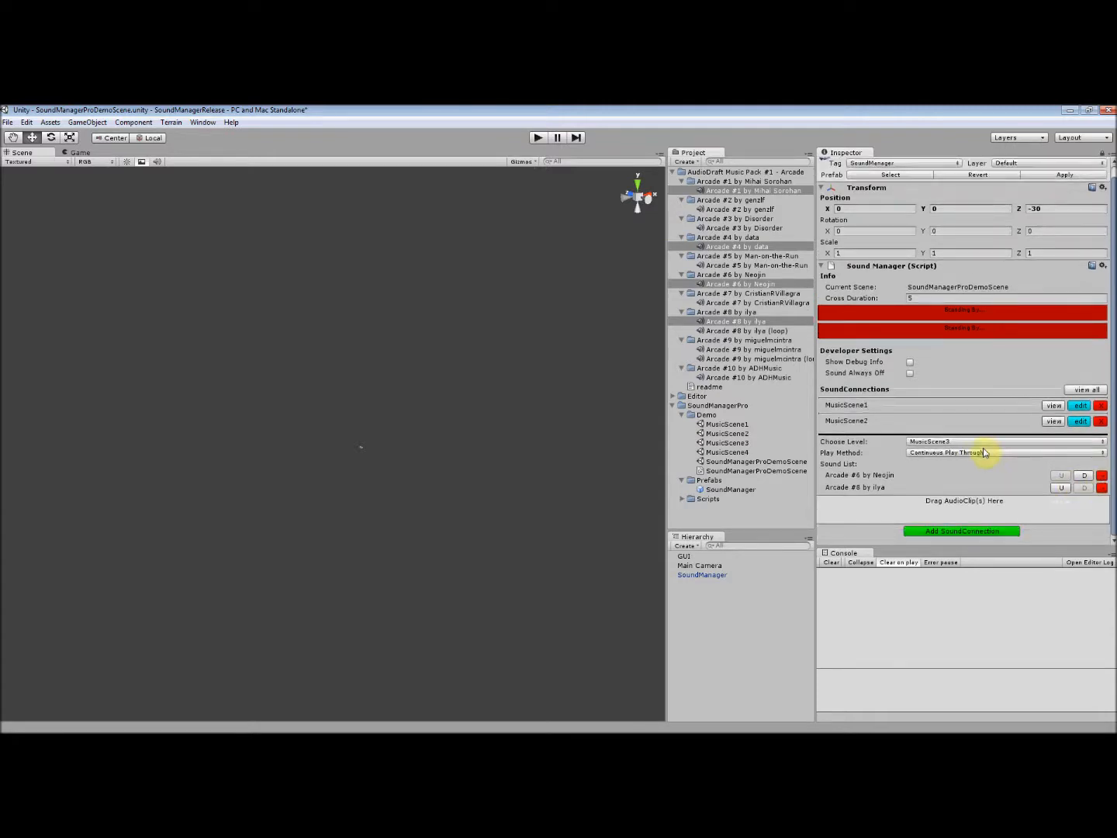
{"action": "left_click", "coordinate": [998, 531]}
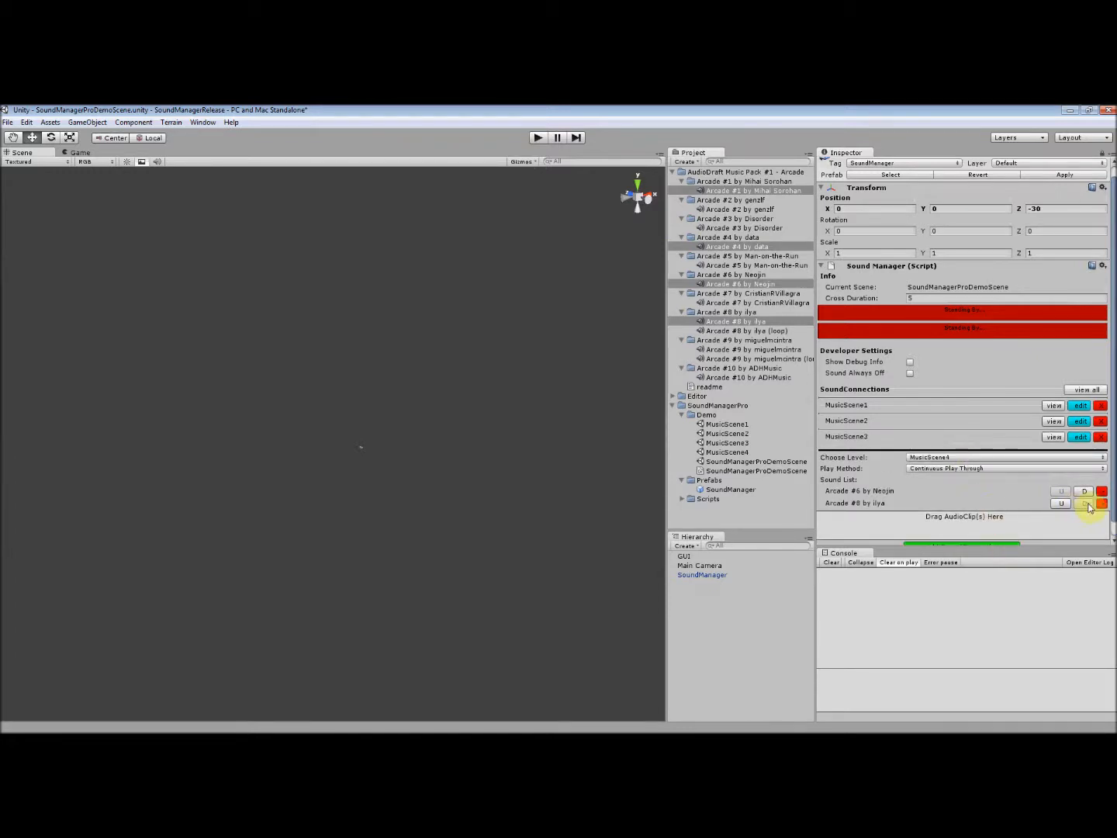
- Add a MusicScene4 SoundConnection using Shuffle Play Through, with the non-loop Arcade #9 clip placed first in its sound list
{"action": "left_click", "coordinate": [989, 469]}
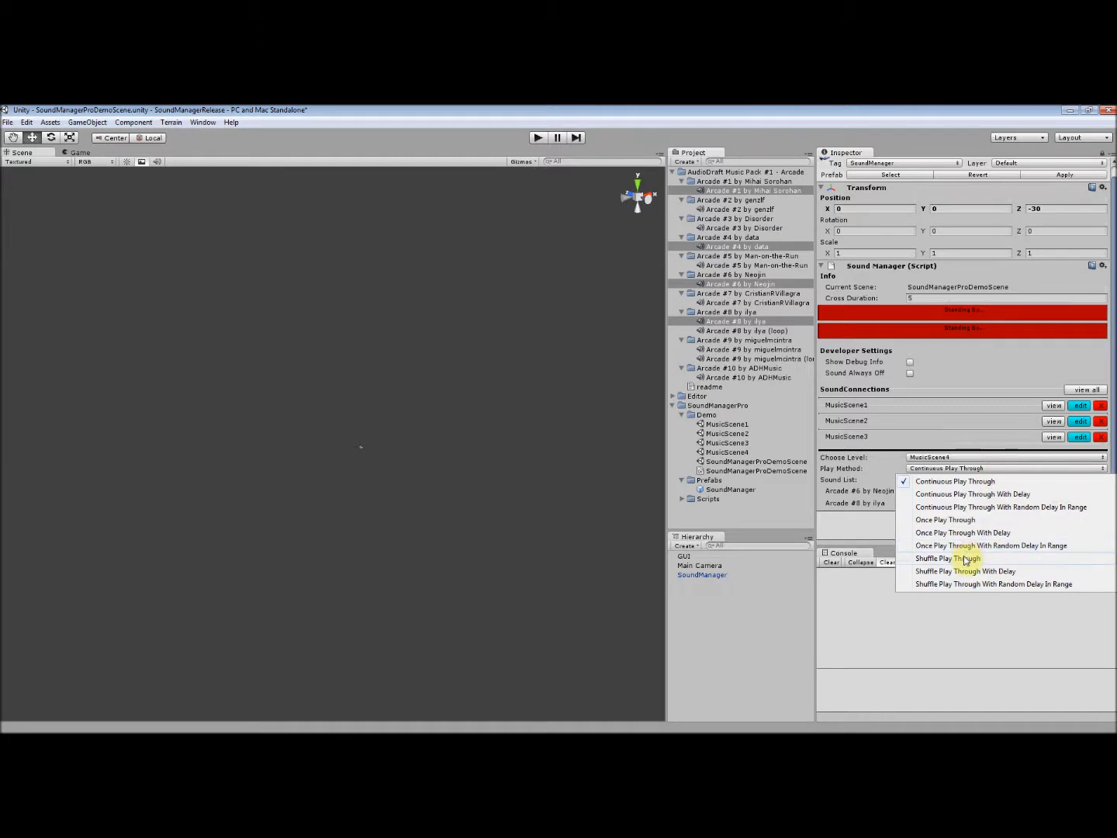
{"action": "left_click", "coordinate": [966, 559]}
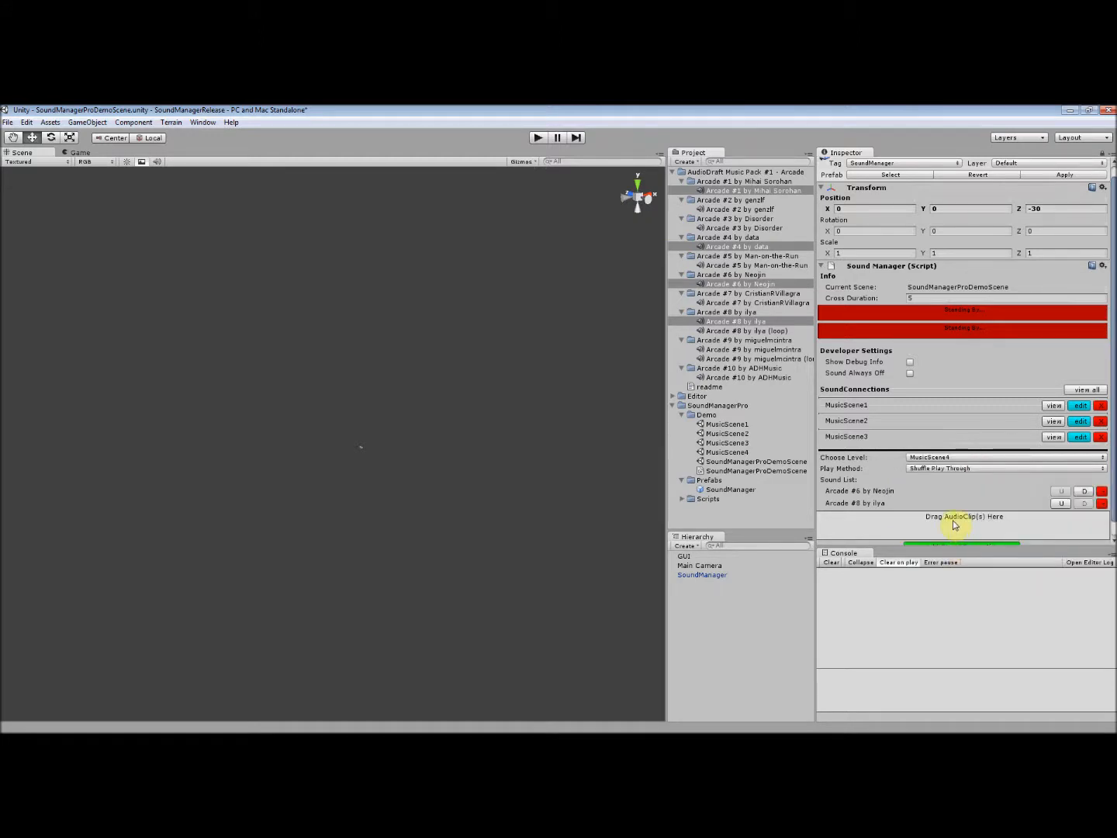
{"action": "left_click_drag", "start_coordinate": [759, 350], "coordinate": [968, 522]}
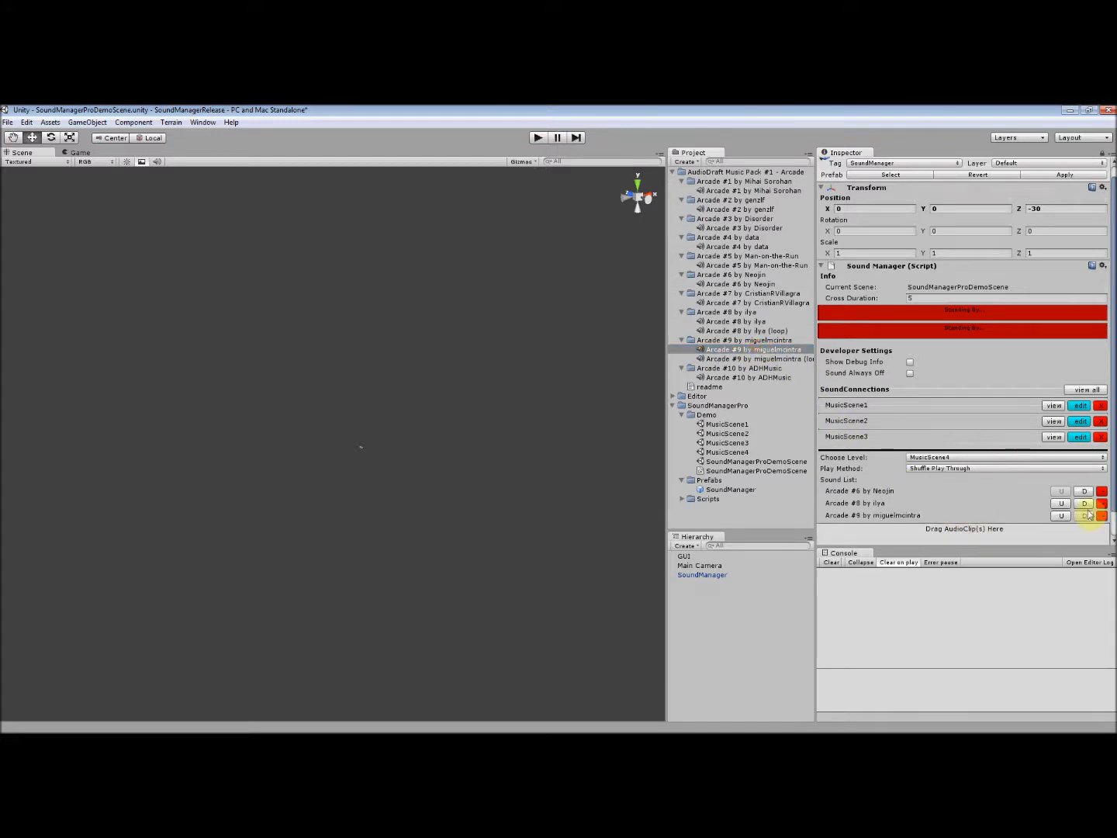
{"action": "left_click", "coordinate": [1061, 515]}
{"action": "left_click", "coordinate": [1064, 503]}
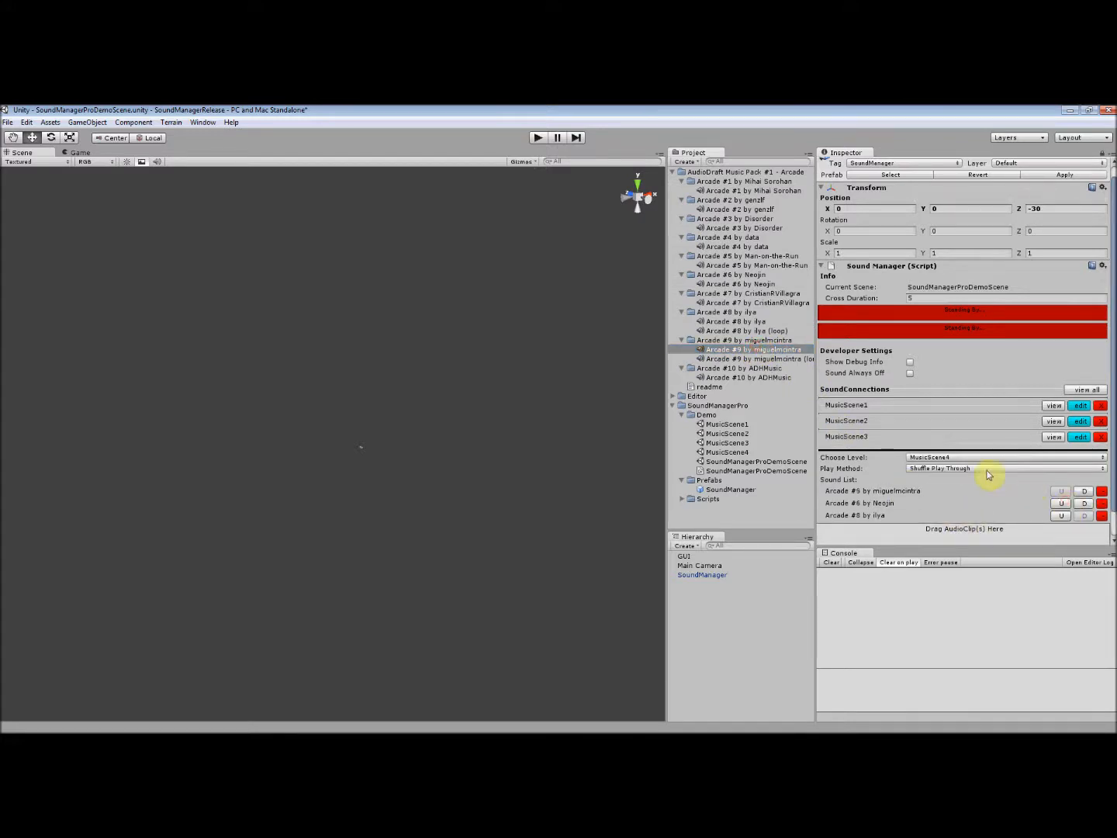
{"action": "scroll", "coordinate": [990, 476], "scroll_direction": "down", "scroll_amount": 1}
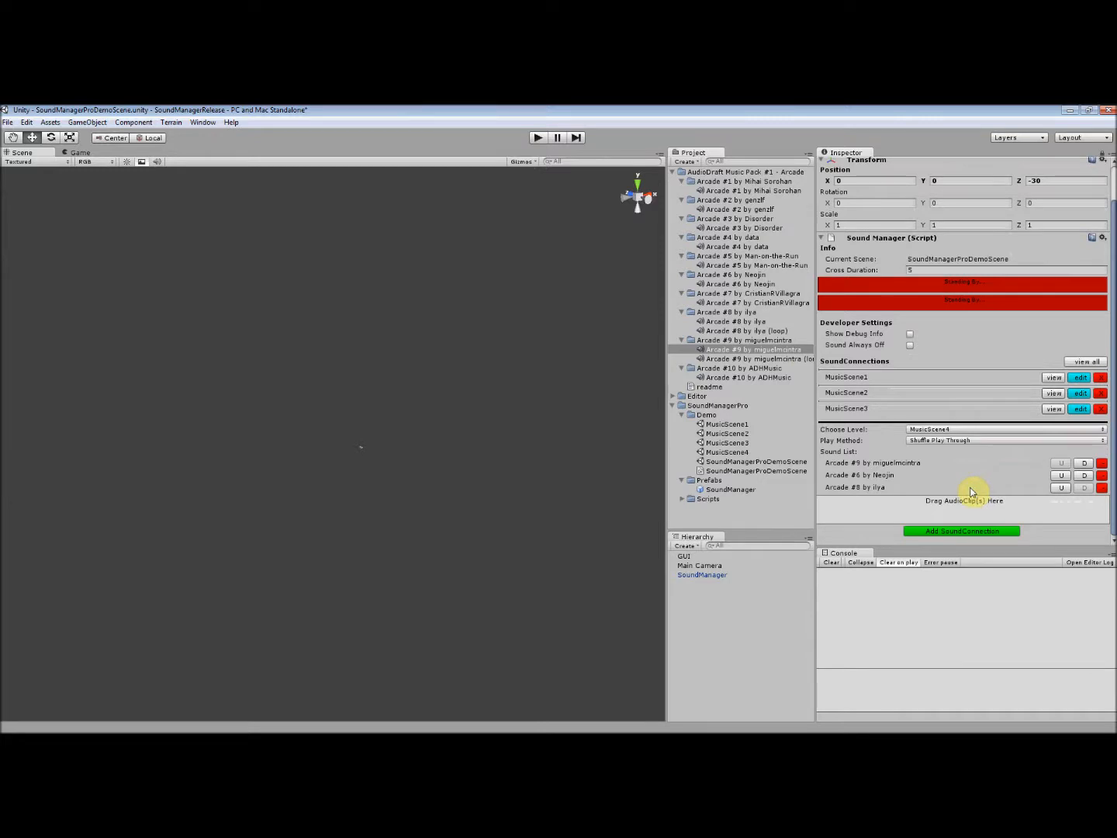
{"action": "left_click", "coordinate": [969, 533]}
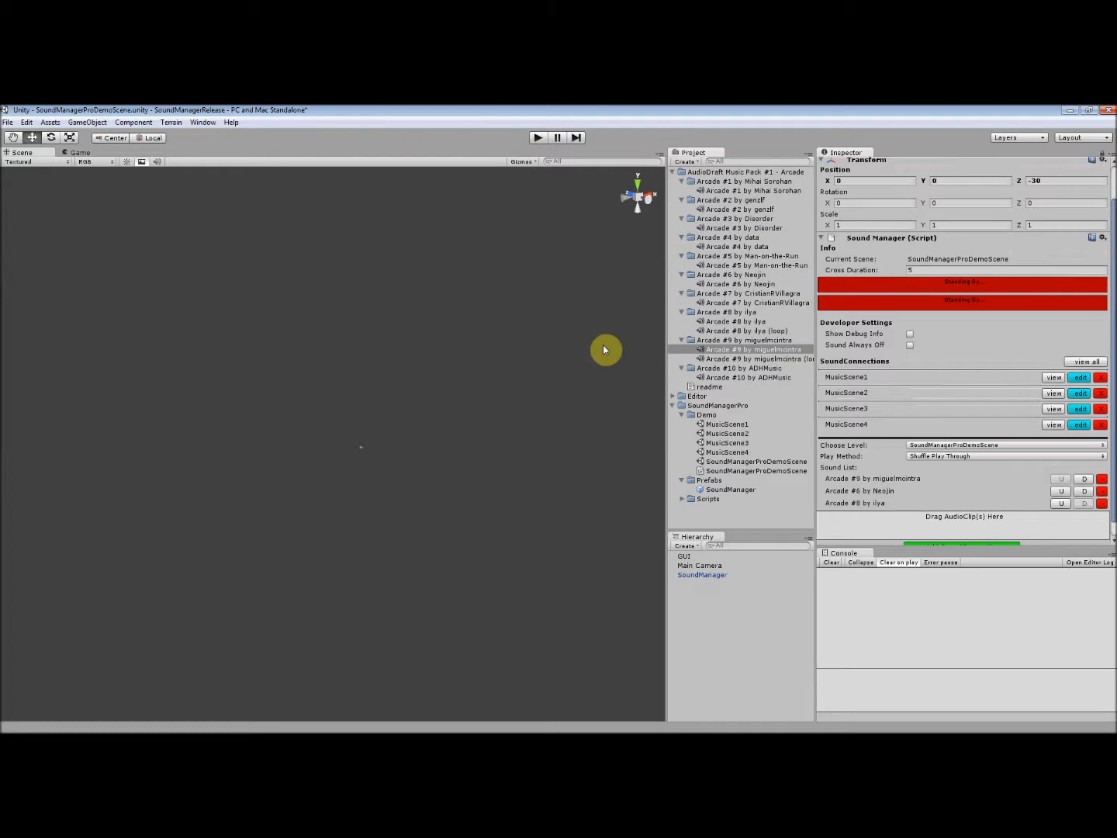
- Test the music in play mode by loading MusicScene1 to MusicScene4 in turn and MusicScene2 again, and stop playback
{"action": "left_click", "coordinate": [538, 138]}
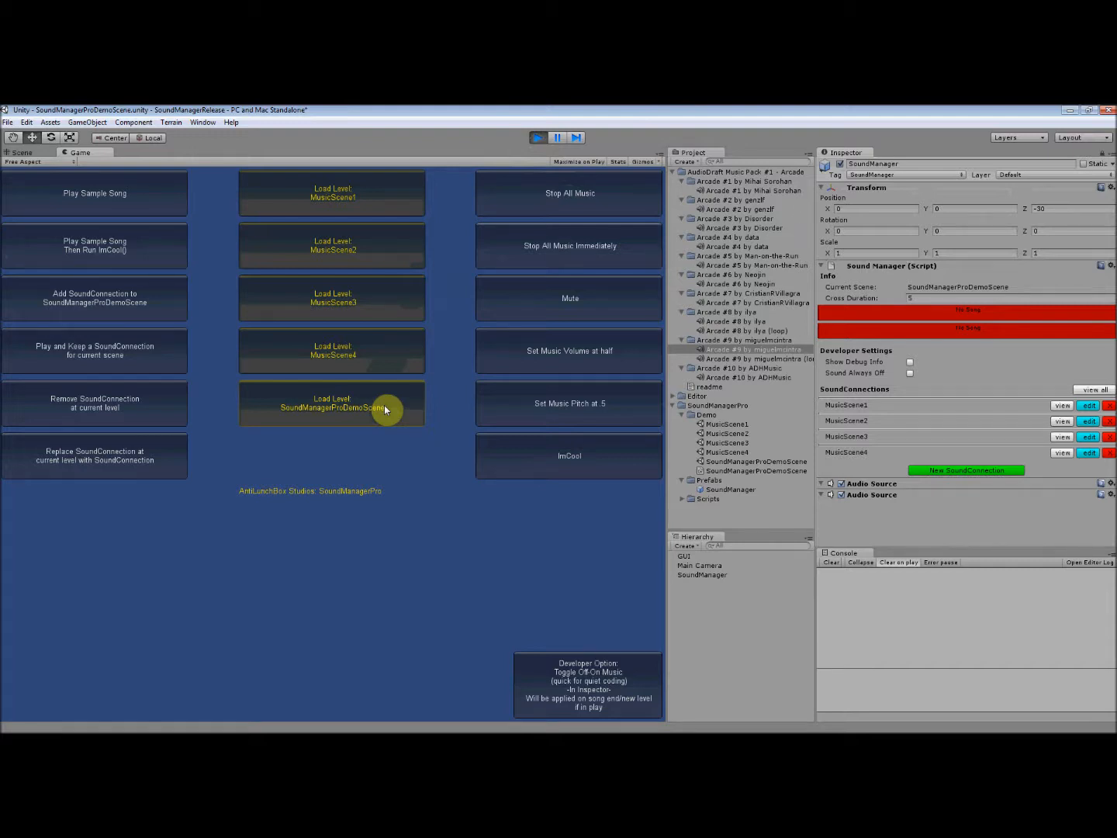
{"action": "left_click", "coordinate": [383, 211]}
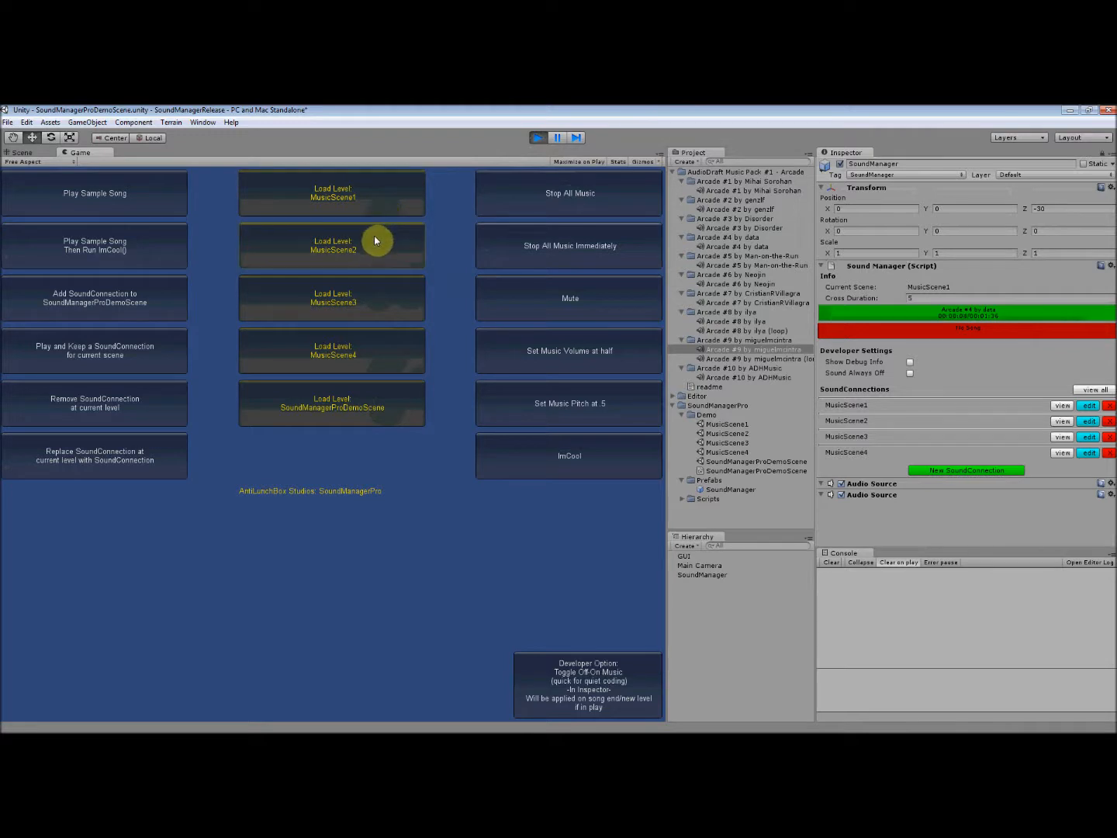
{"action": "left_click", "coordinate": [374, 245]}
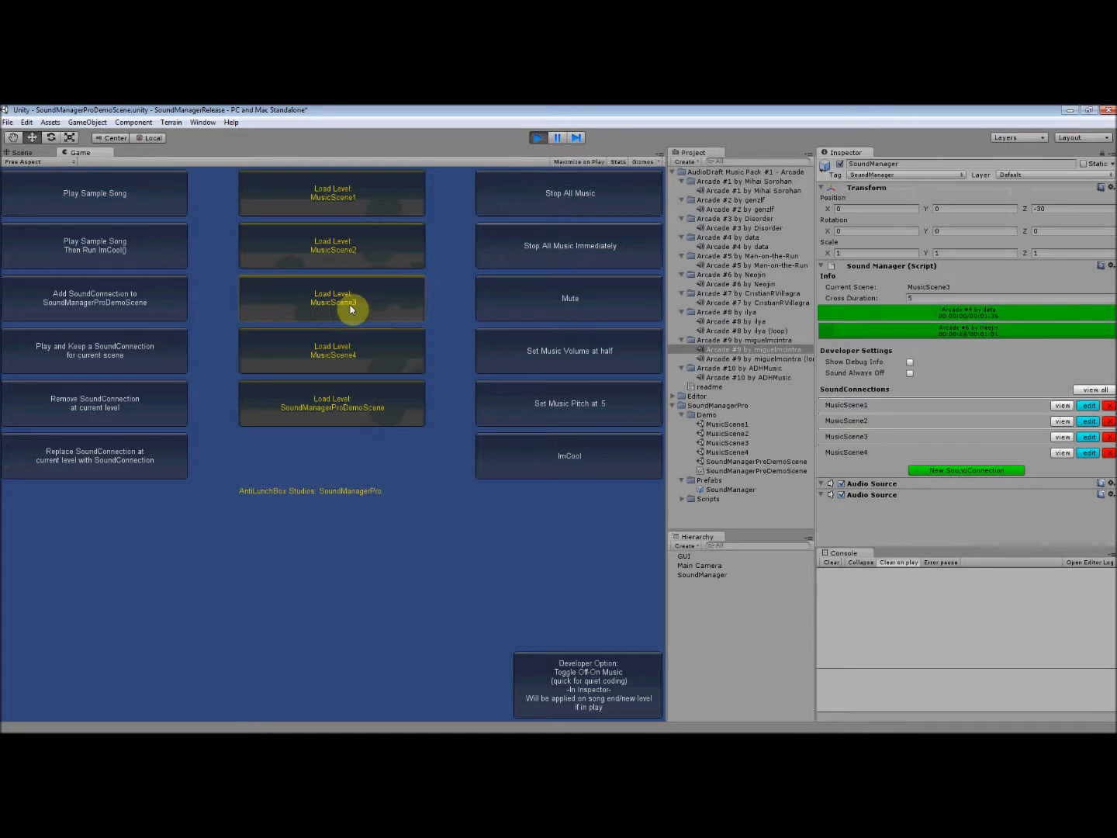
{"action": "left_click", "coordinate": [365, 349]}
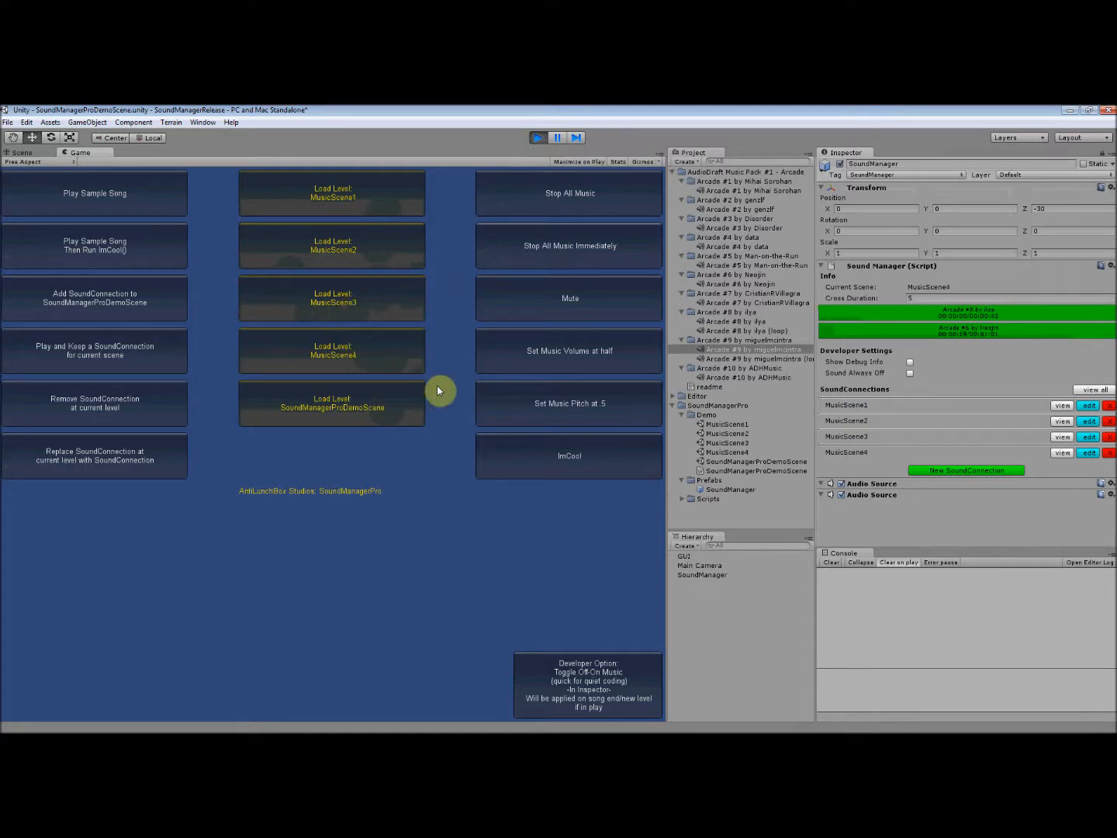
{"action": "left_click", "coordinate": [381, 256]}
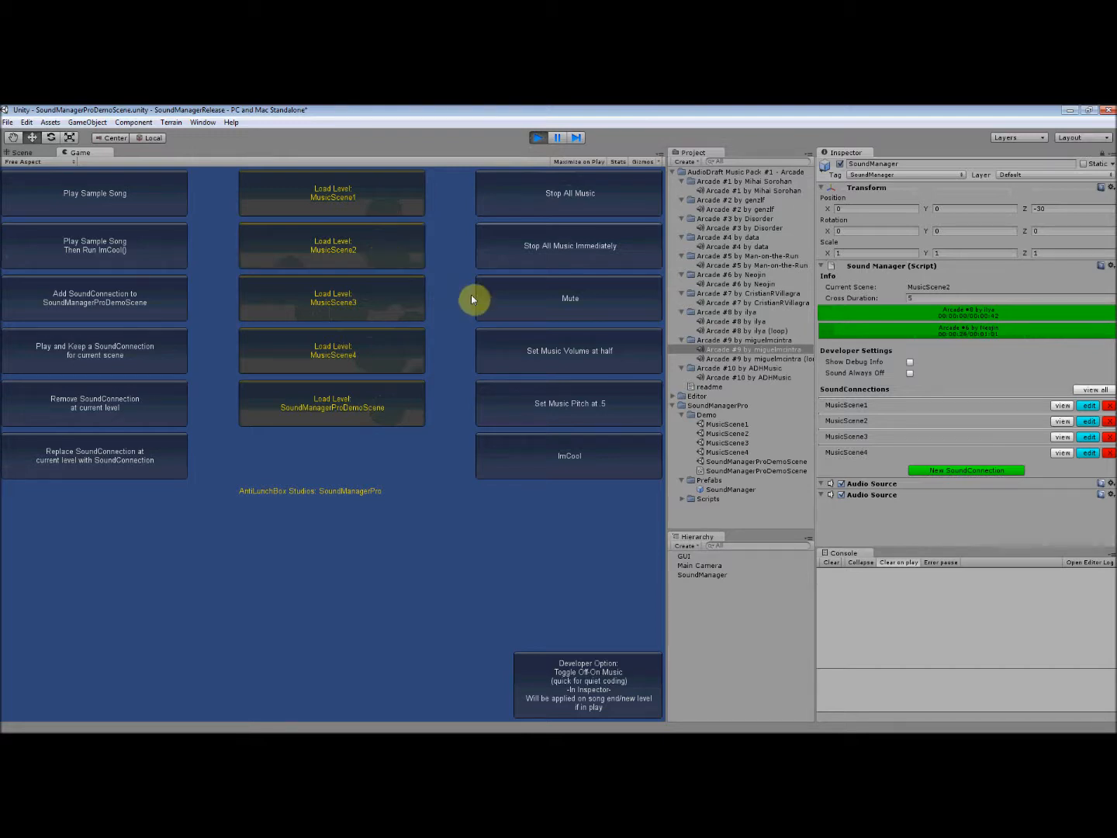
{"action": "left_click", "coordinate": [540, 138]}
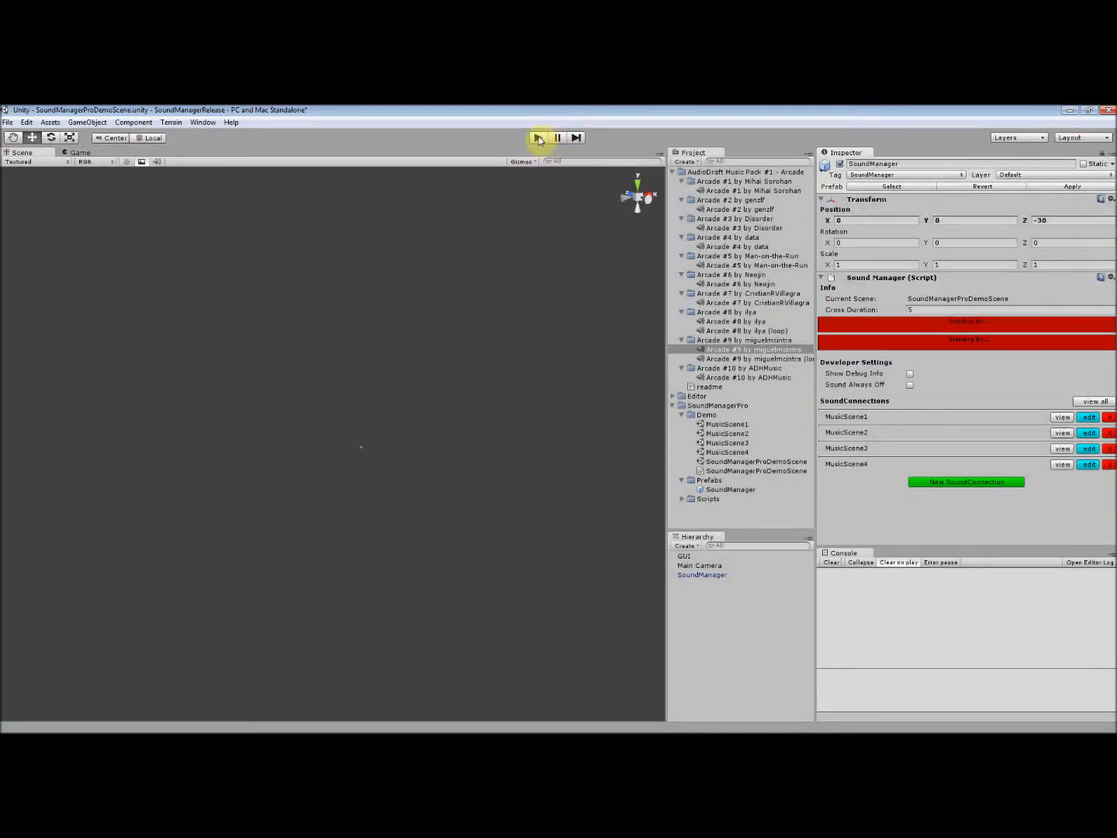
- In play mode, run the ImCool function and add a SoundConnection to SoundManagerProDemoScene from the demo interface
{"action": "left_click", "coordinate": [538, 138]}
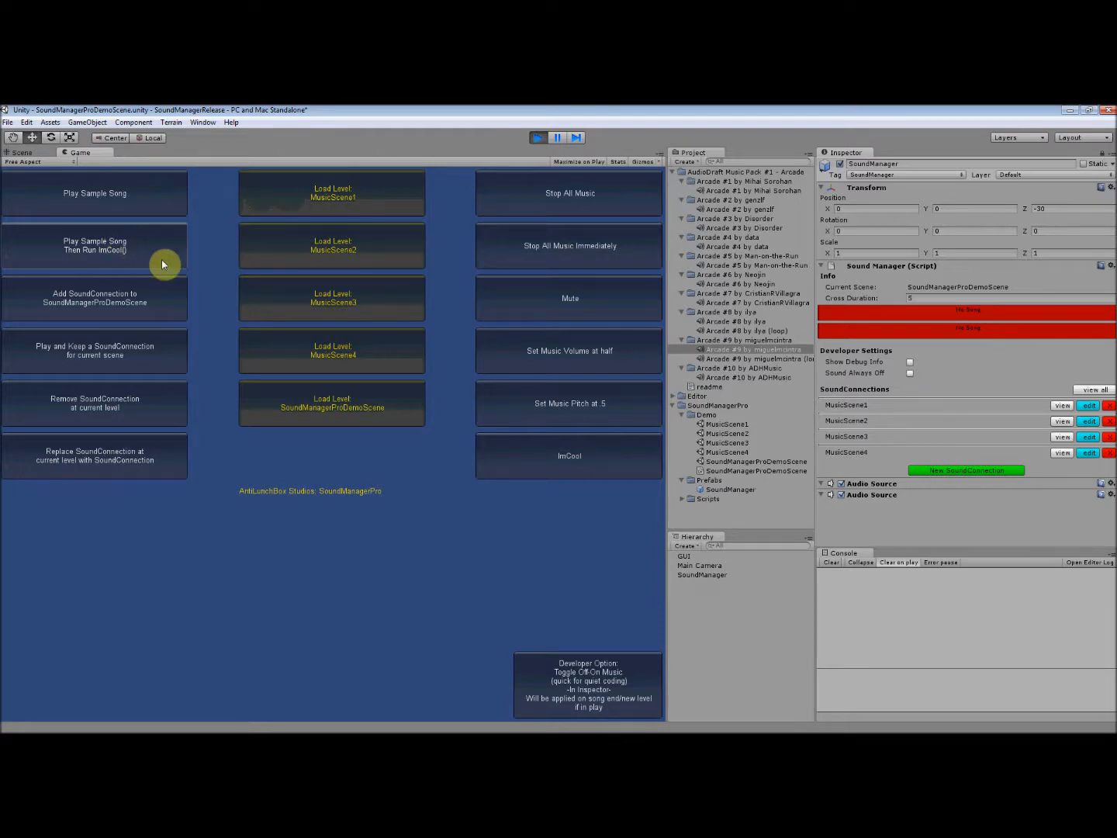
{"action": "left_click", "coordinate": [589, 470]}
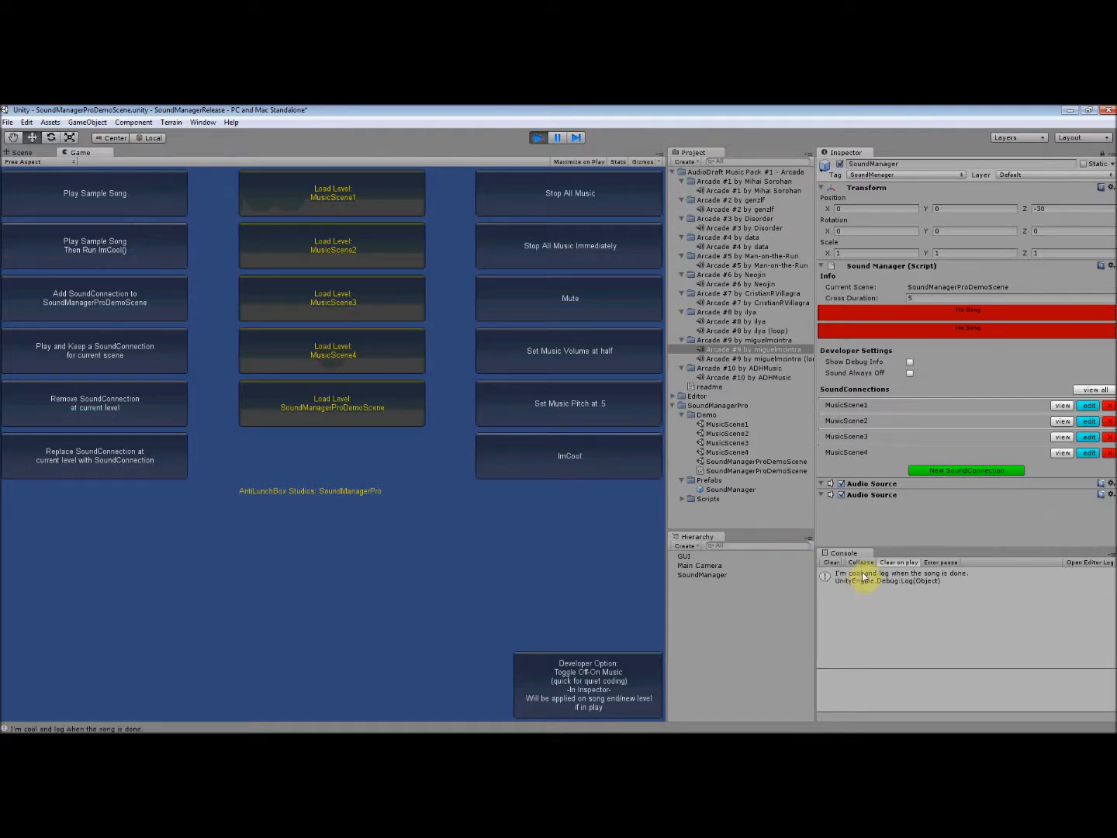
{"action": "left_click", "coordinate": [139, 316]}
{"action": "left_click", "coordinate": [138, 303]}
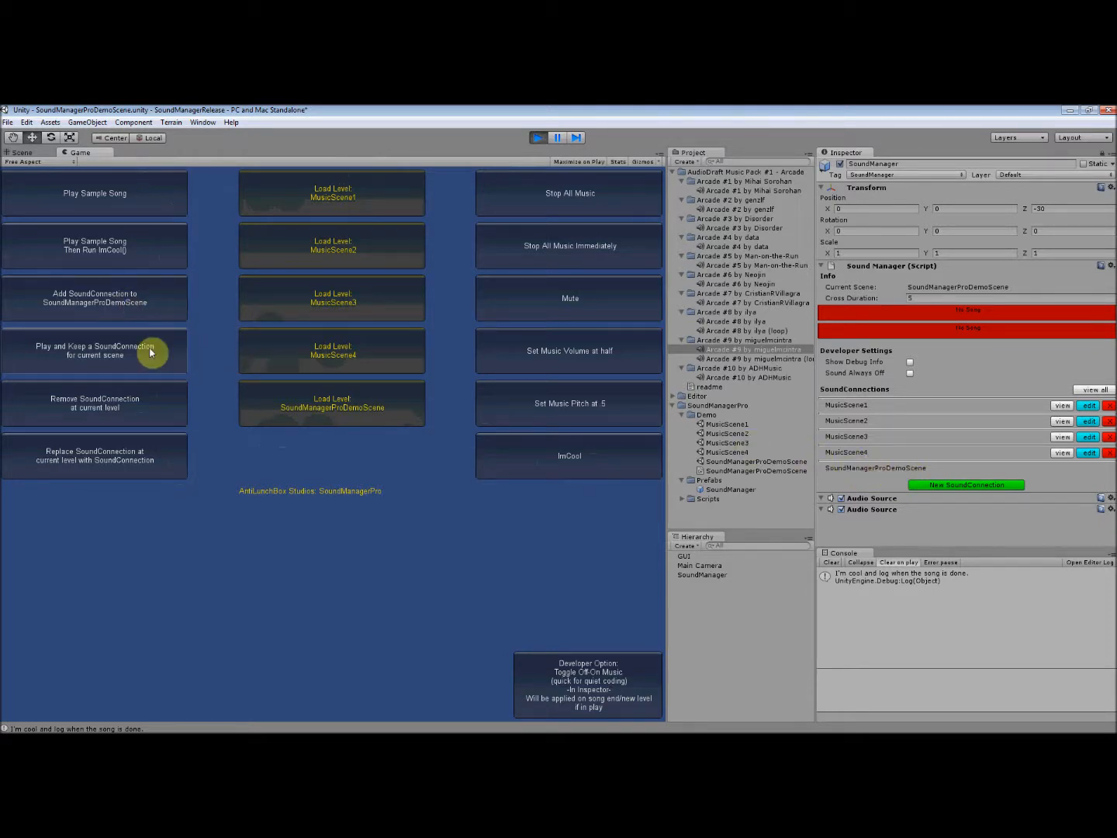
- Unlock the Inspector and view the import settings of the non-loop Arcade #8 audio clip
{"action": "left_click", "coordinate": [1102, 153]}
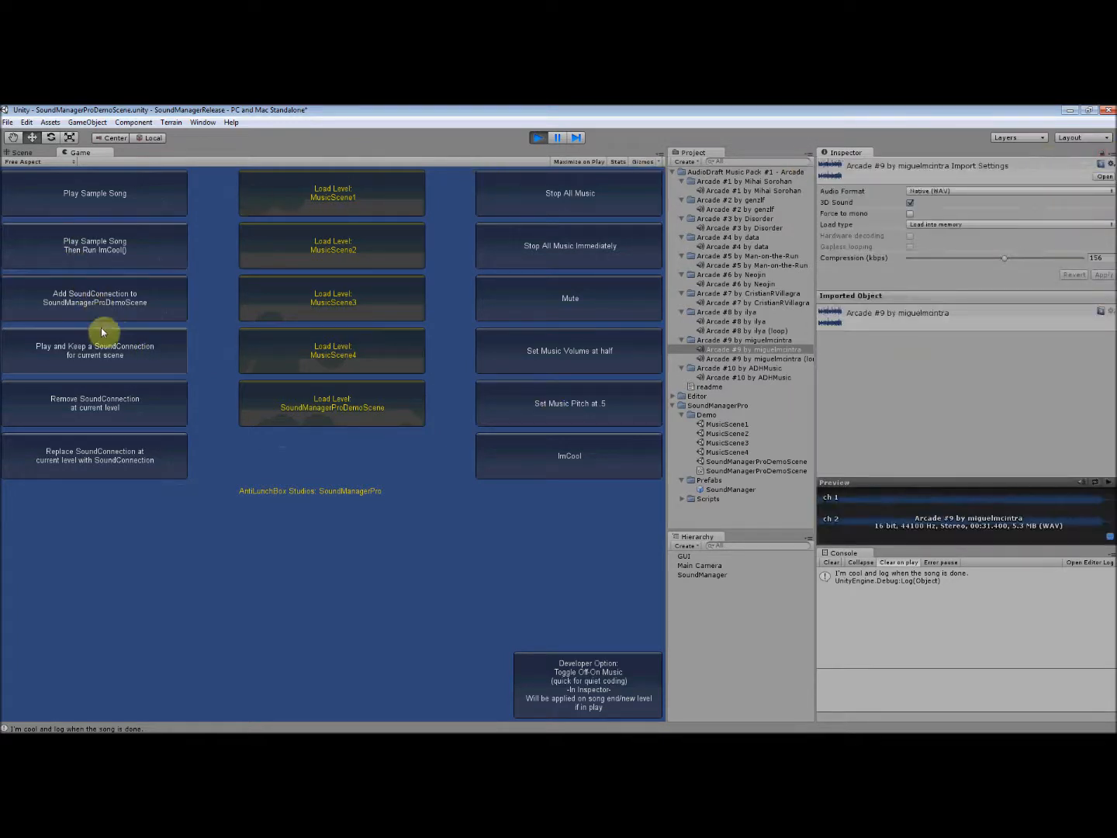
{"action": "left_click", "coordinate": [772, 312]}
{"action": "left_click", "coordinate": [768, 330]}
{"action": "left_click", "coordinate": [760, 322]}
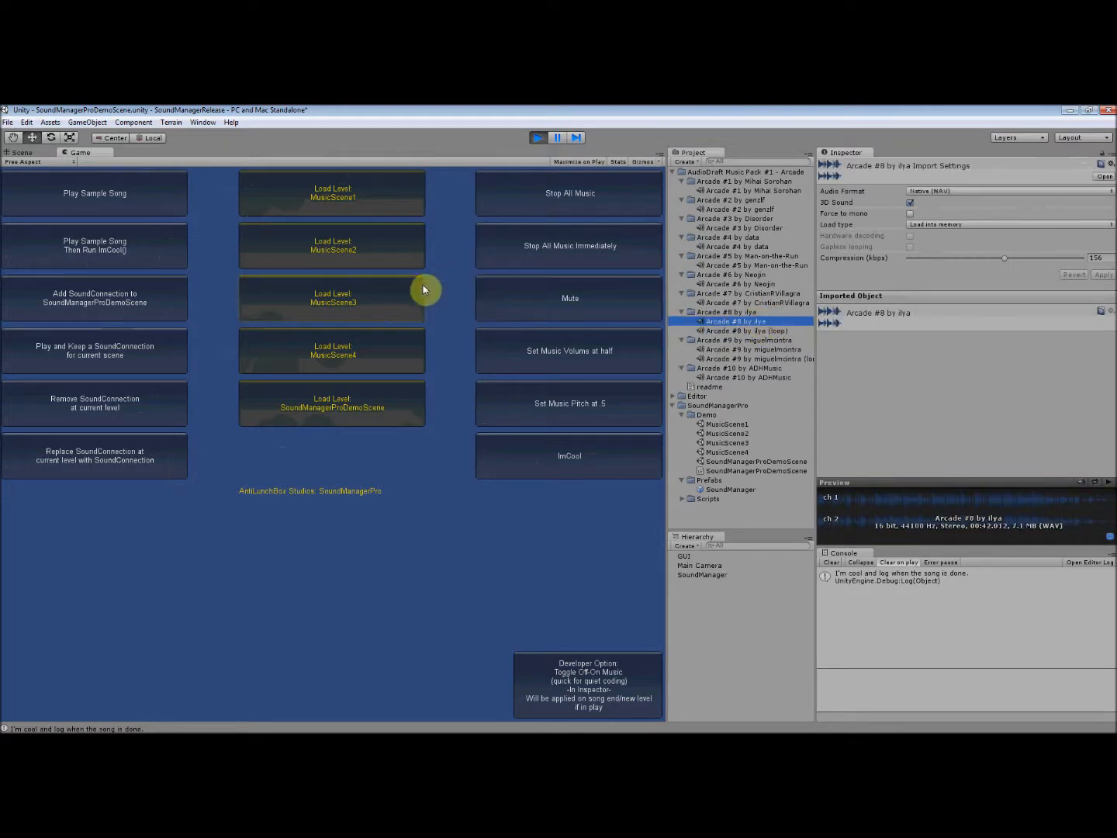
- Load MusicScene3 and SoundManagerProDemoScene in the running demo, and inspect the SoundManager object's playback and connections
{"action": "left_click", "coordinate": [368, 302]}
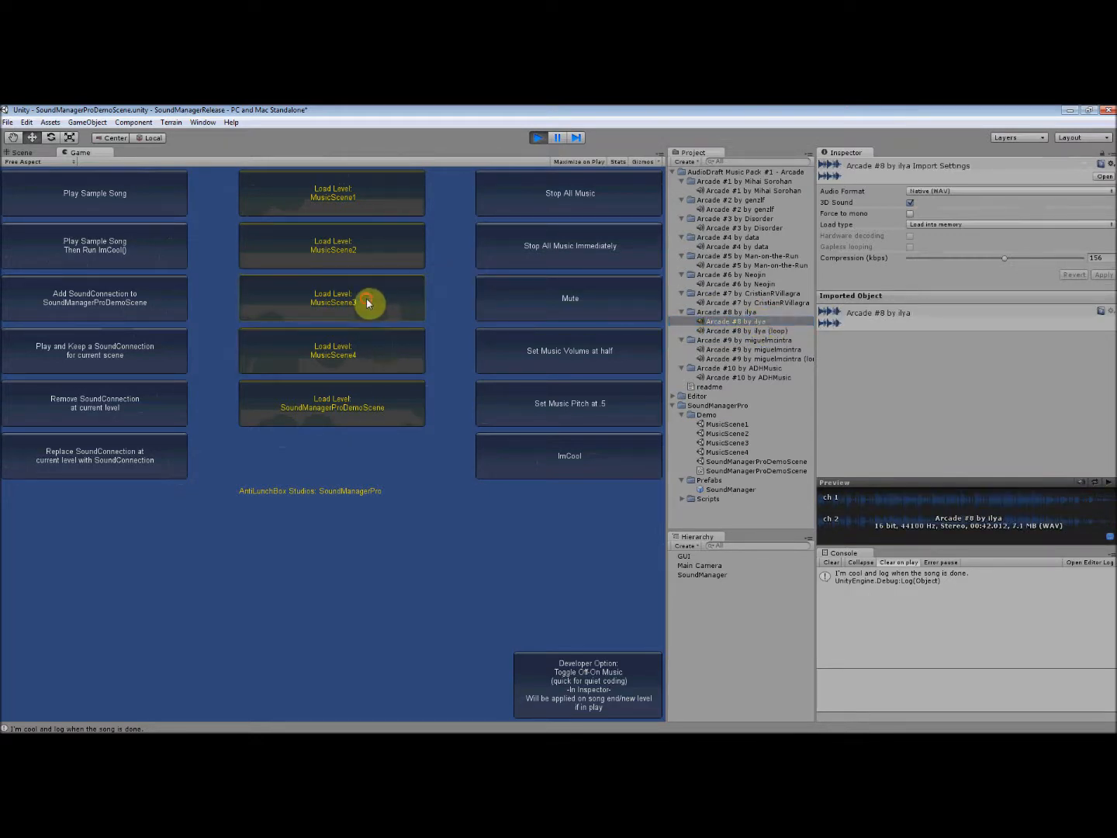
{"action": "left_click", "coordinate": [386, 405]}
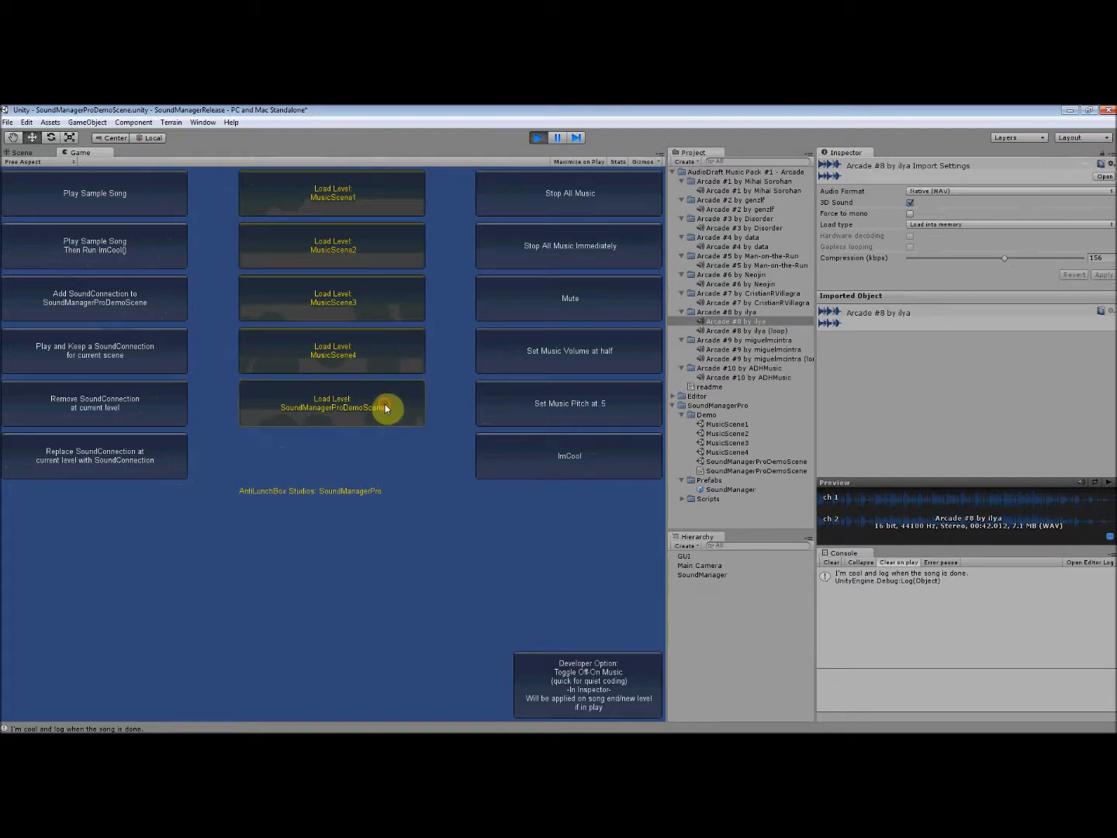
{"action": "left_click", "coordinate": [710, 575]}
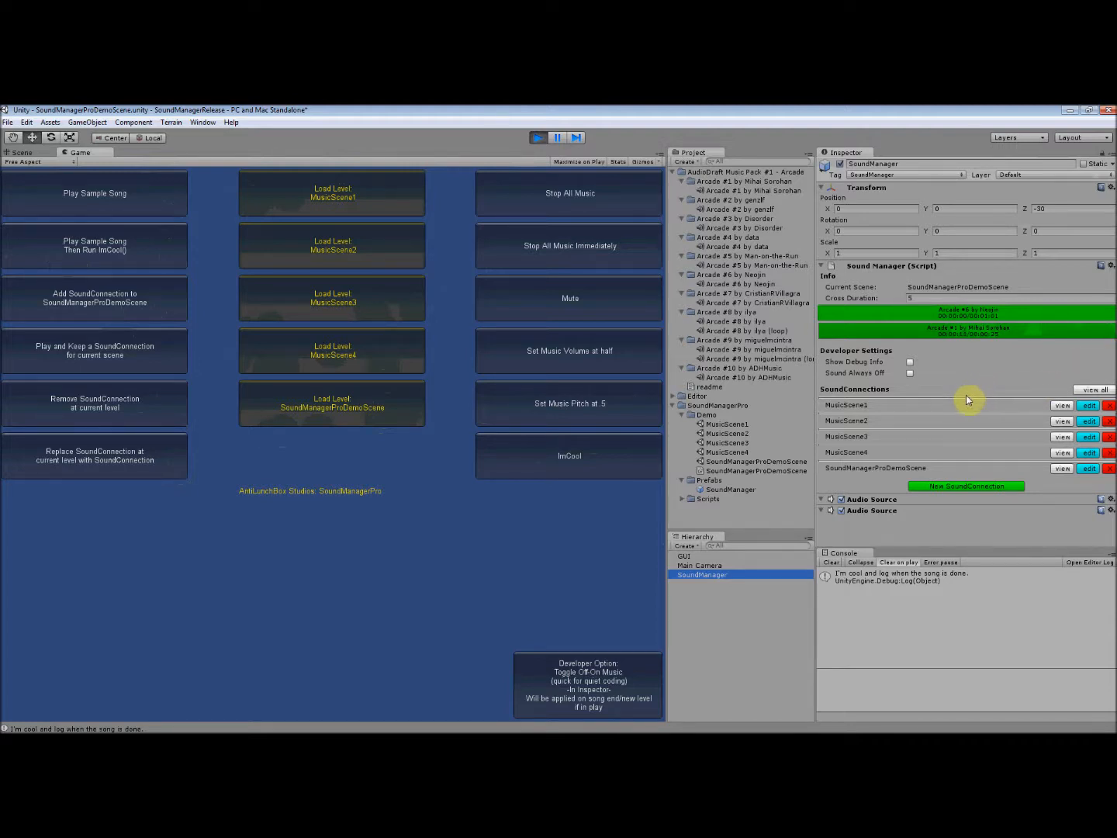
- Remove the SoundManagerProDemoScene SoundConnection, and check the music by loading MusicScene4 and SoundManagerProDemoScene
{"action": "left_click", "coordinate": [1111, 470]}
{"action": "left_click", "coordinate": [364, 354]}
{"action": "left_click", "coordinate": [370, 410]}
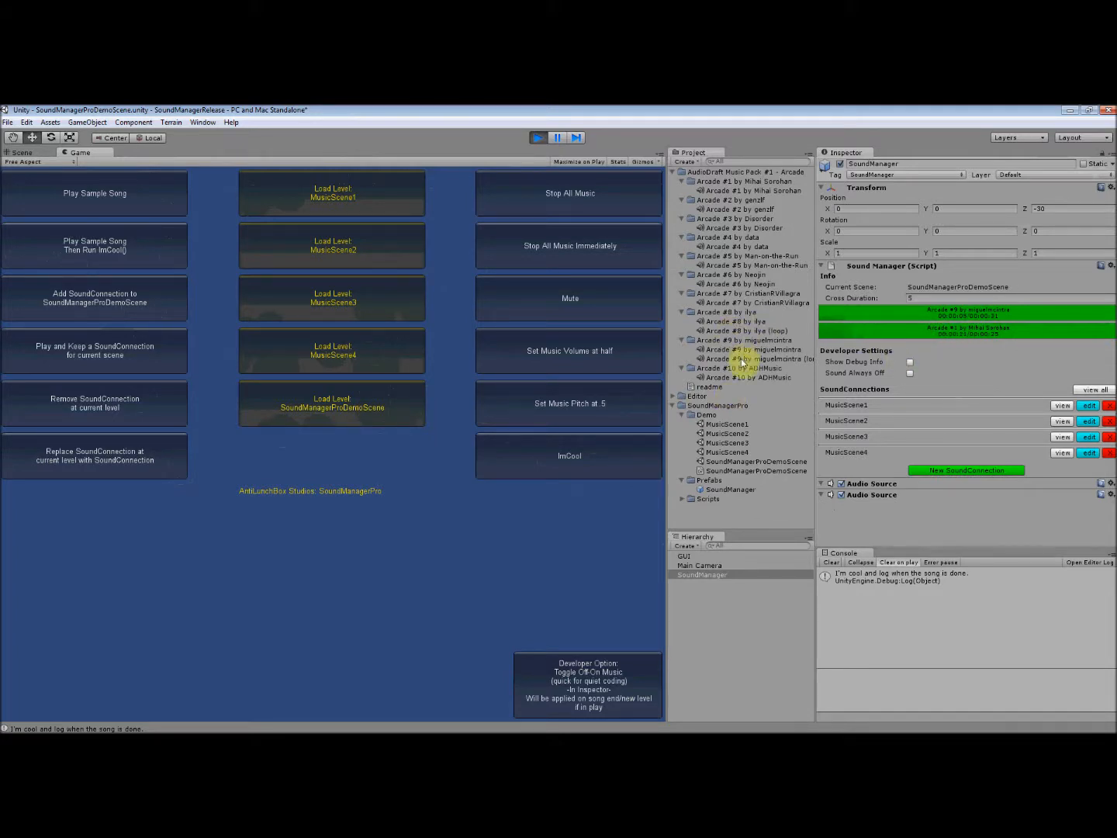
{"action": "left_click", "coordinate": [159, 357]}
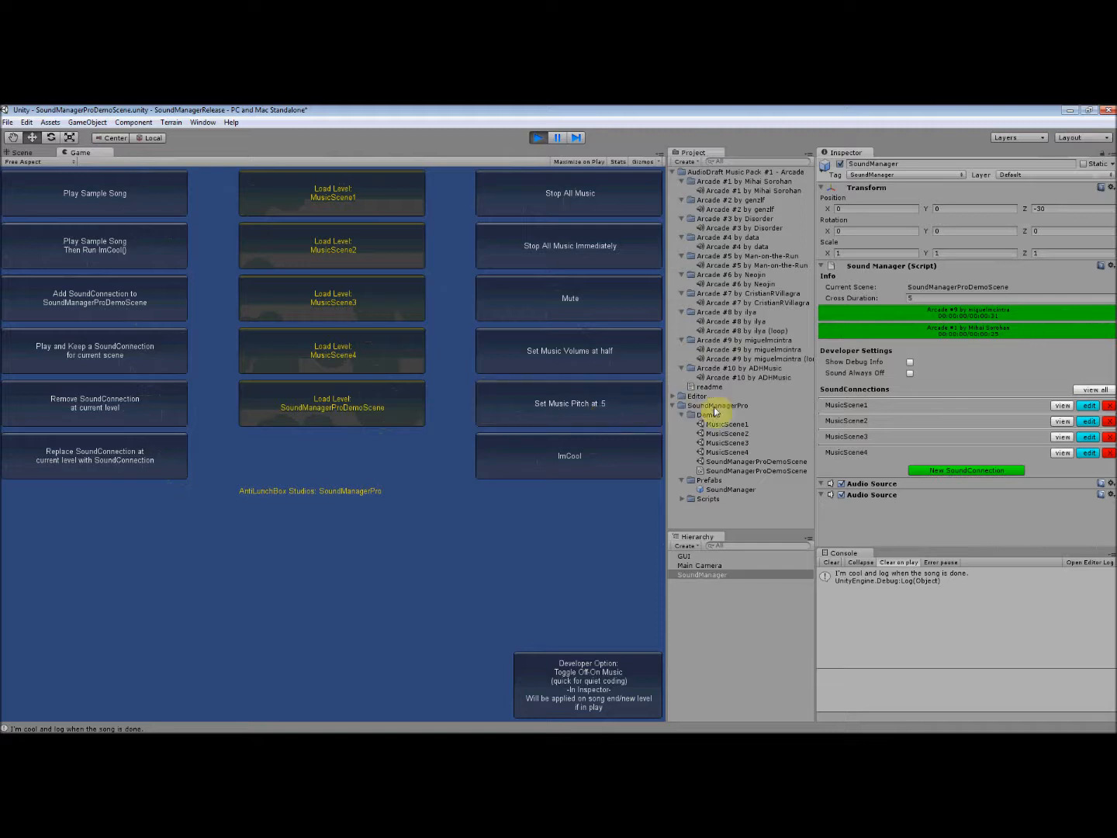
- Enable Show Debug Info and Sound Always Off, and check the console messages while loading MusicScene4 and MusicScene2
{"action": "left_click", "coordinate": [910, 364]}
{"action": "left_click", "coordinate": [911, 374]}
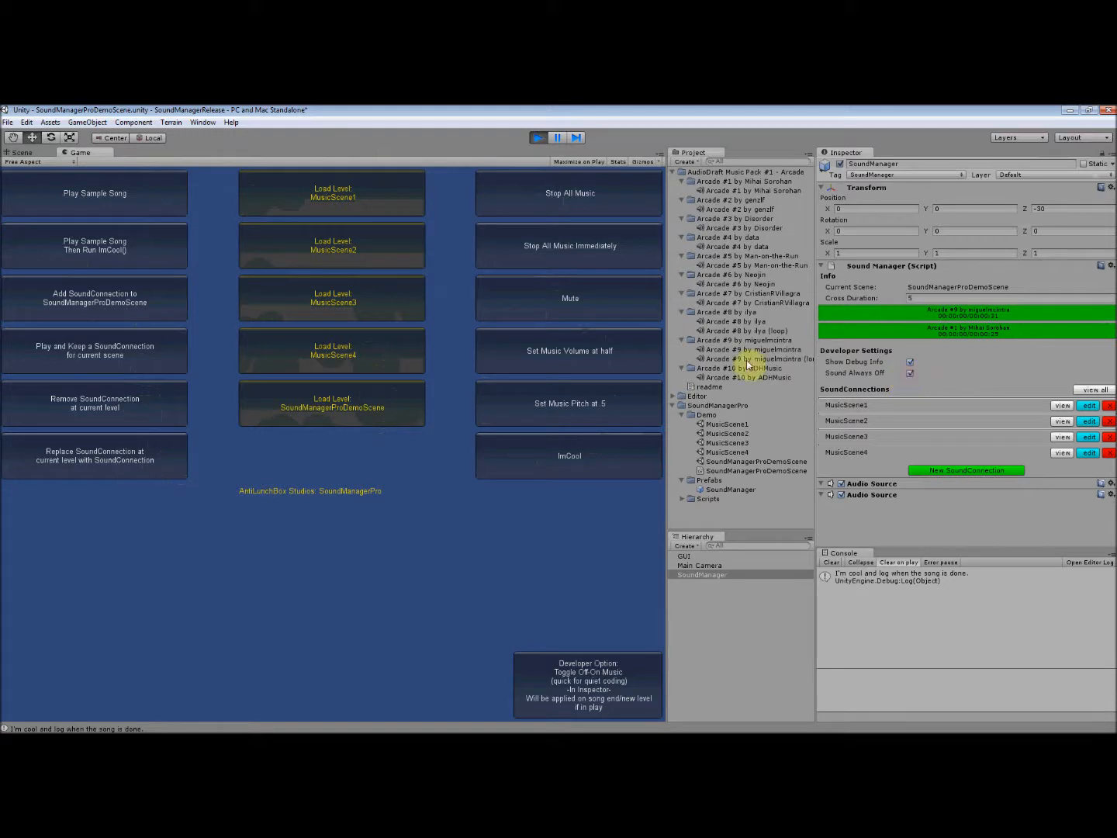
{"action": "left_click", "coordinate": [344, 358]}
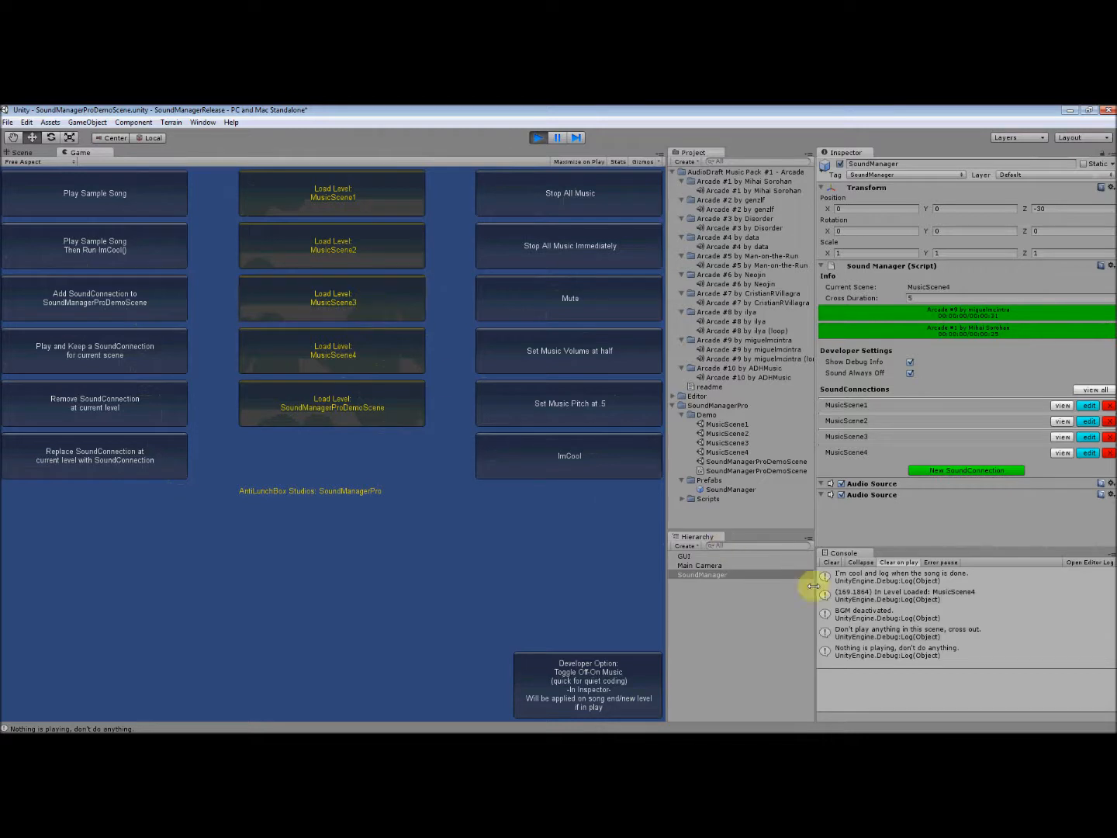
{"action": "left_click", "coordinate": [858, 613]}
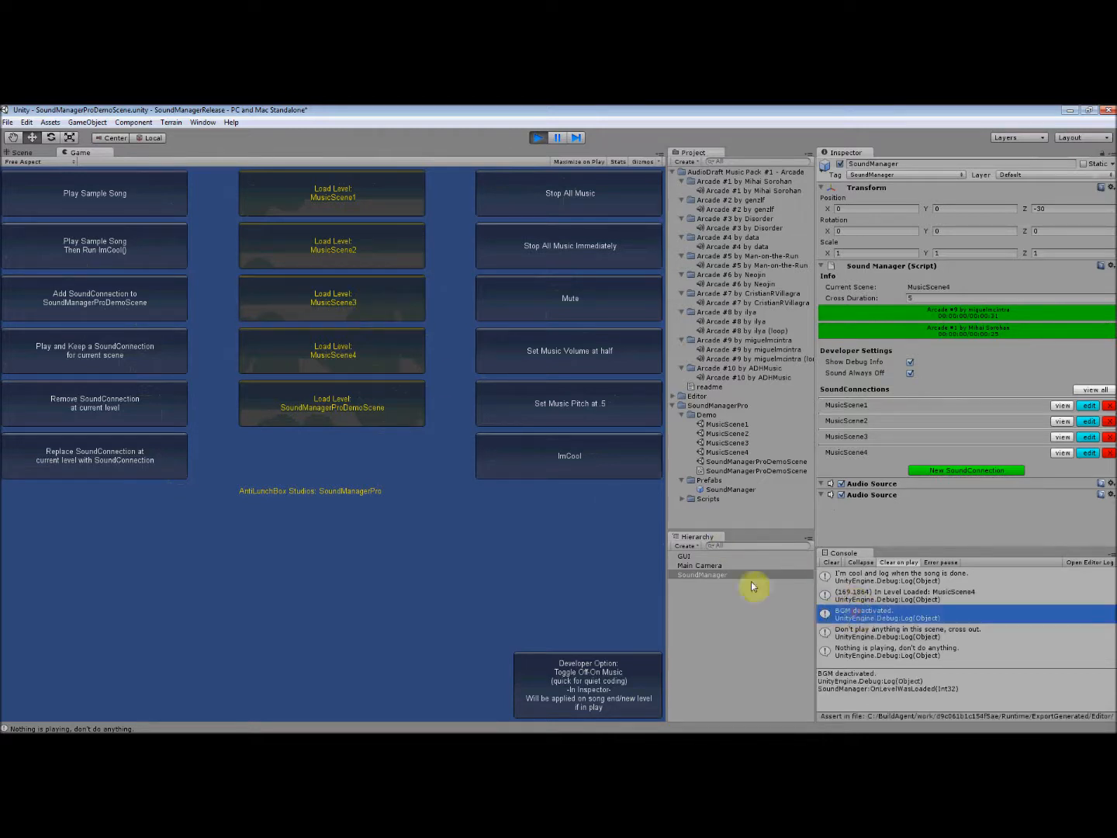
{"action": "left_click", "coordinate": [382, 251]}
- Turn off Sound Always Off, load MusicScene4, and examine its playback messages in the console
{"action": "left_click", "coordinate": [910, 373]}
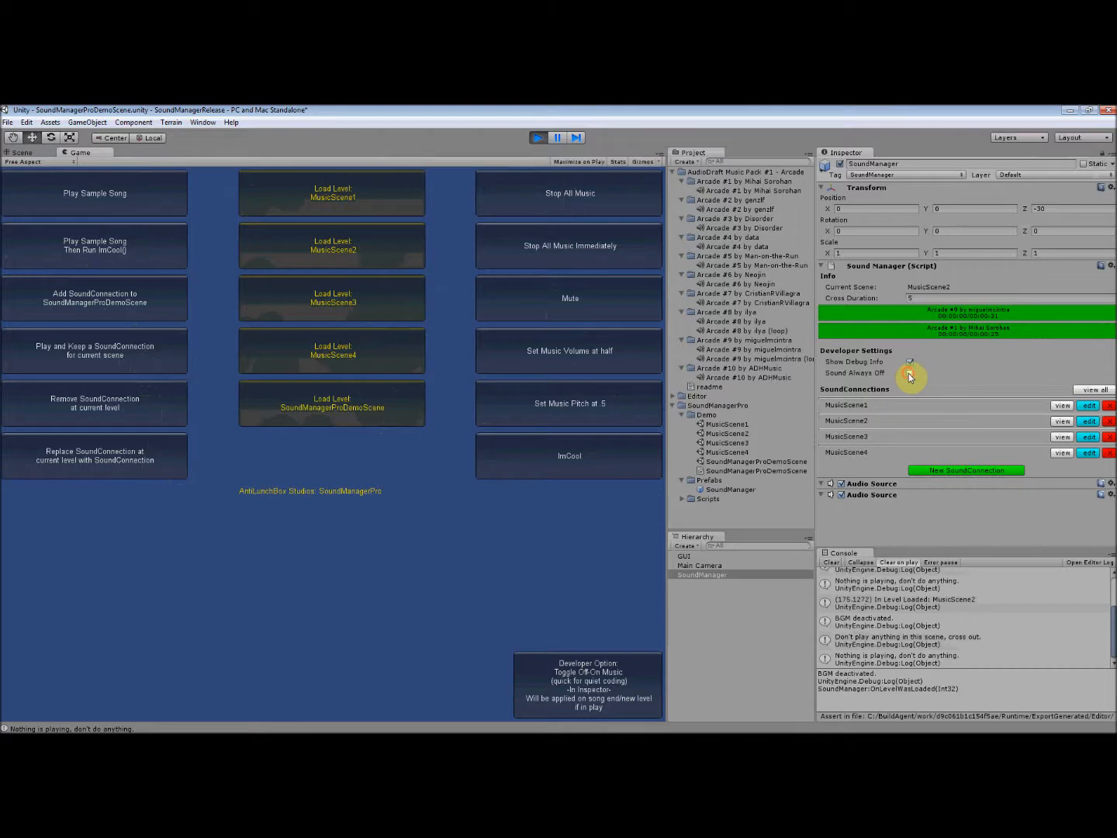
{"action": "left_click", "coordinate": [360, 356]}
{"action": "left_click", "coordinate": [876, 641]}
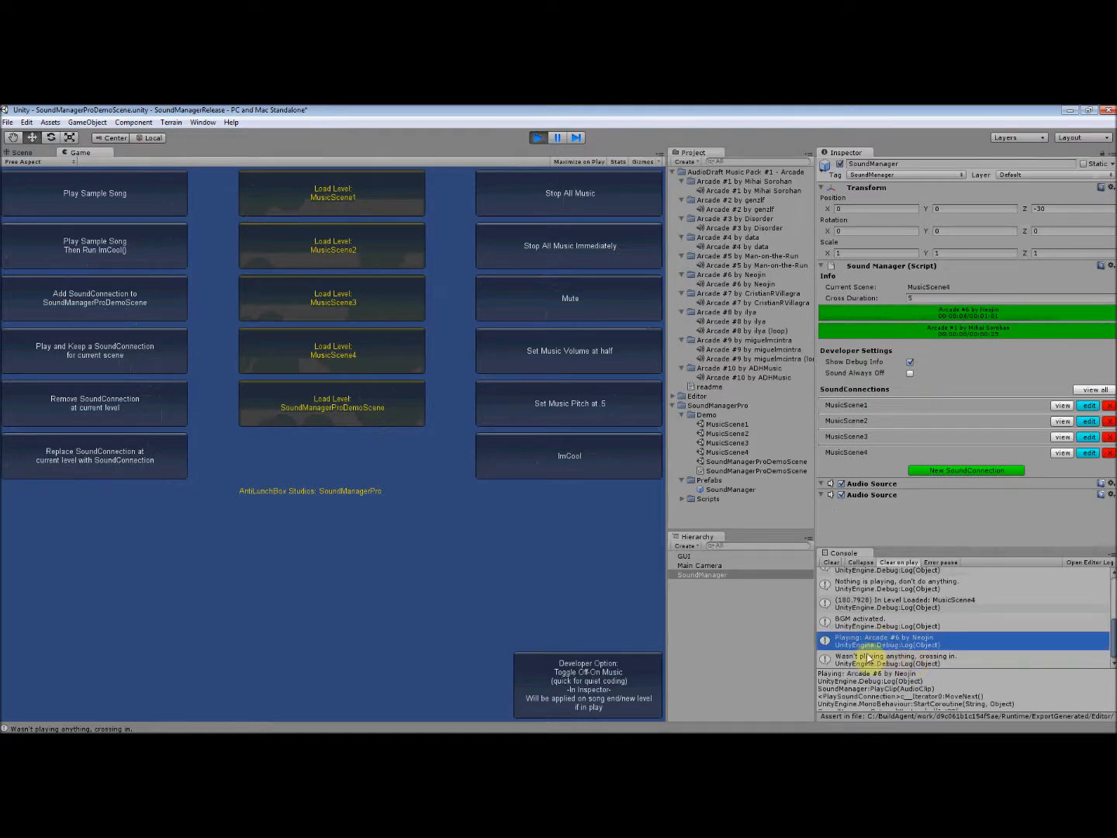
{"action": "left_click", "coordinate": [896, 661]}
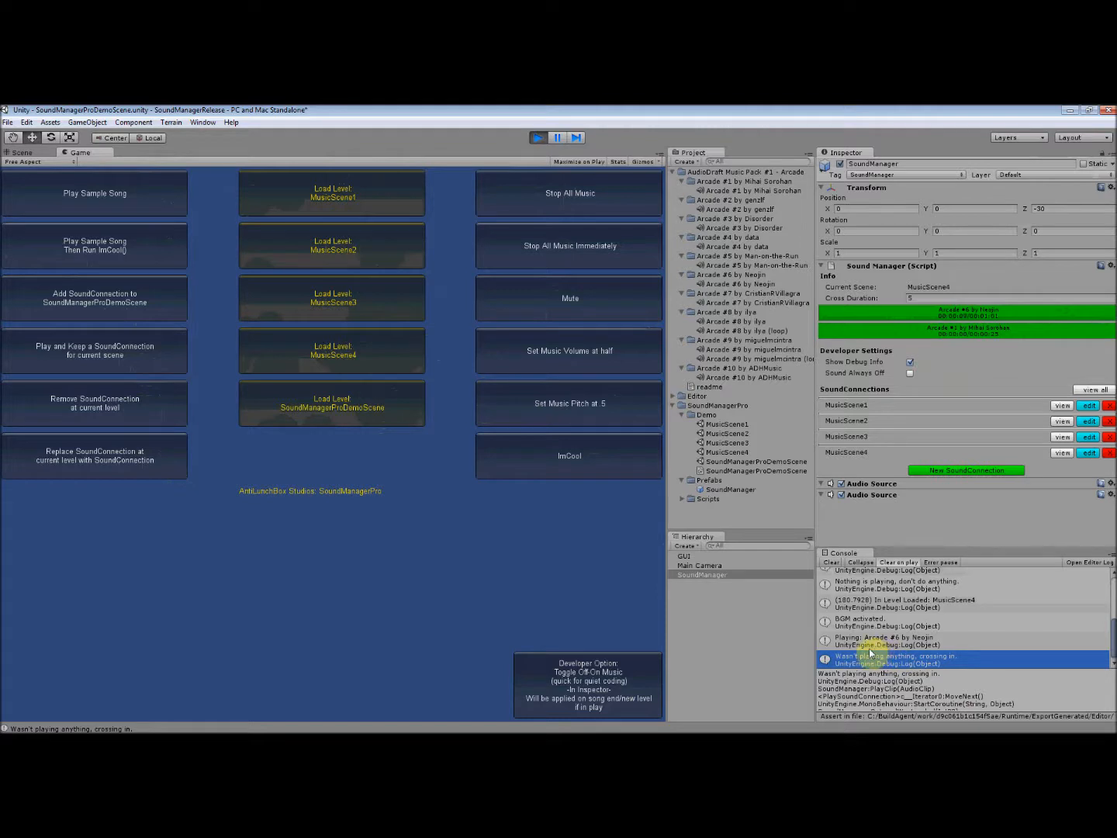
- Load SoundManagerProDemoScene in the running demo and turn off Show Debug Info on the SoundManager
{"action": "left_click", "coordinate": [378, 406]}
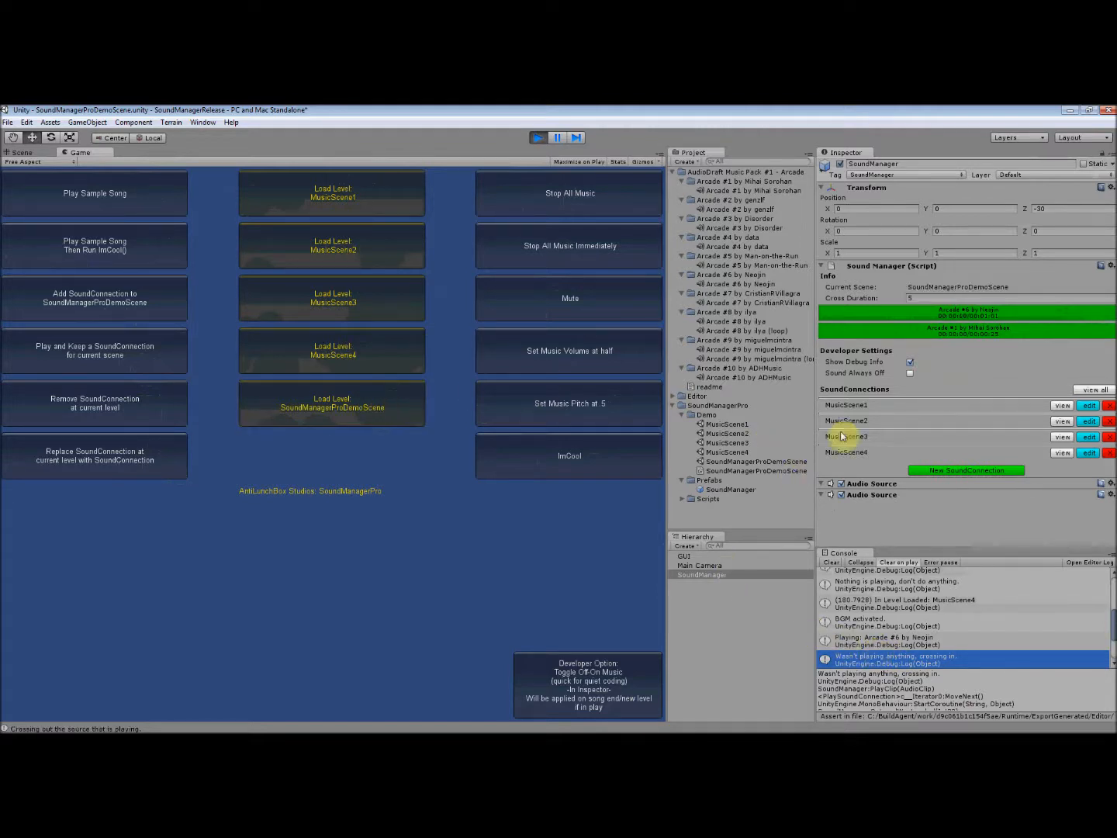
{"action": "left_click", "coordinate": [912, 364]}
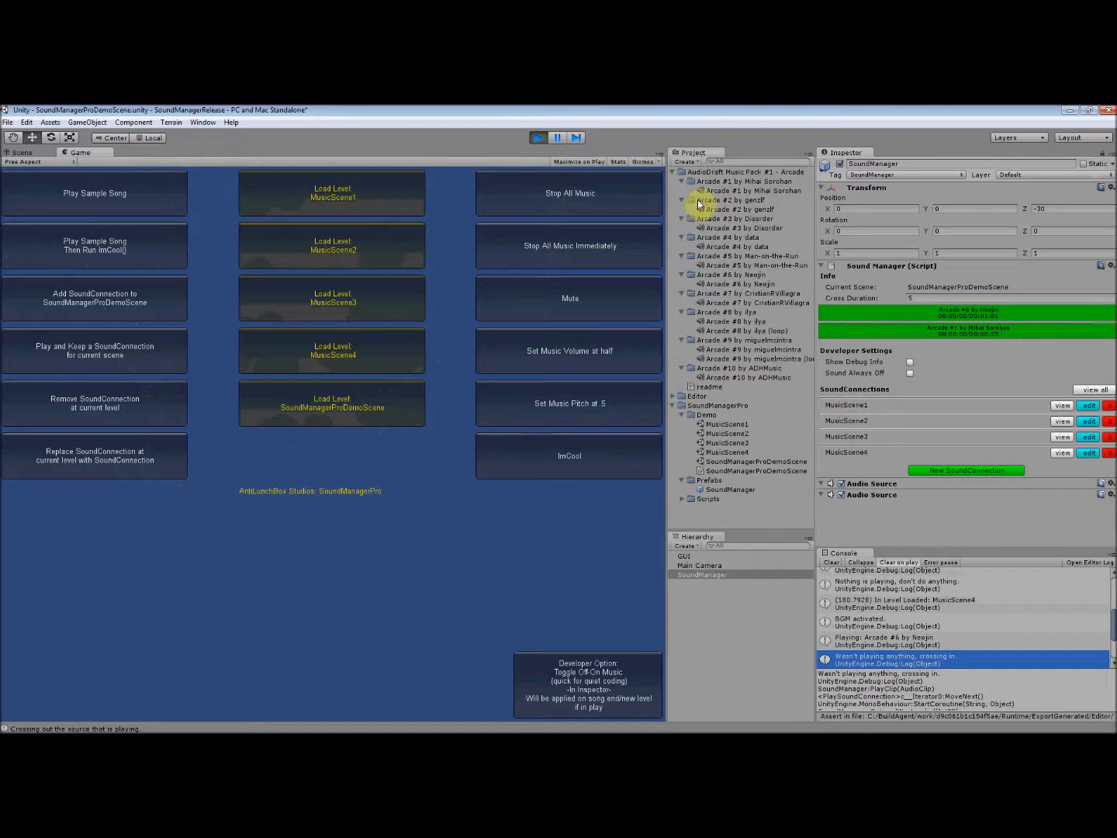
{"action": "mouse_move", "coordinate": [3, 278]}
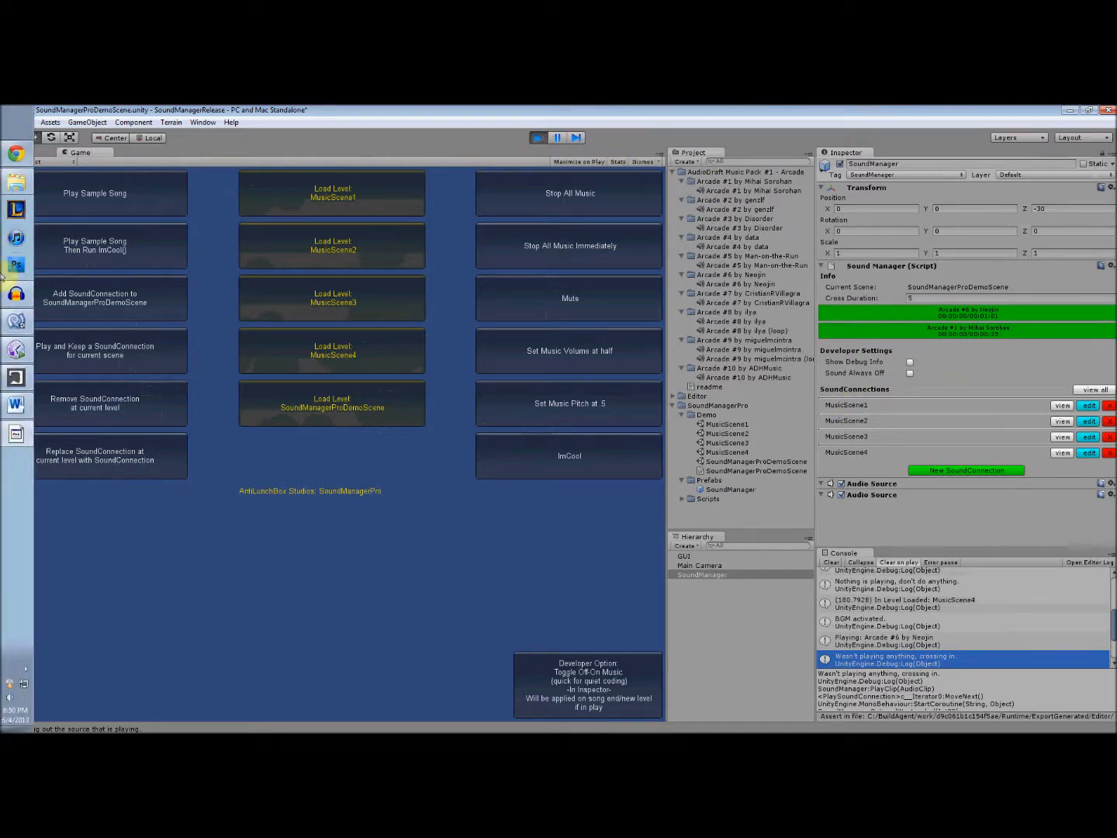